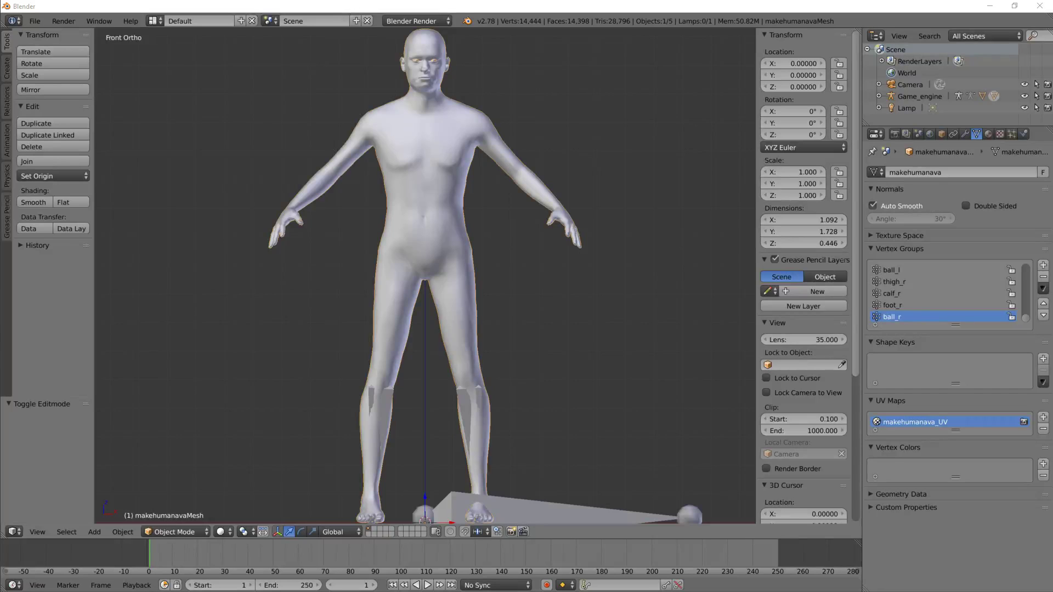
- Open the makehumanavaMesh body for mesh editing and clear its selection
scroll(313, 214, up, 2)
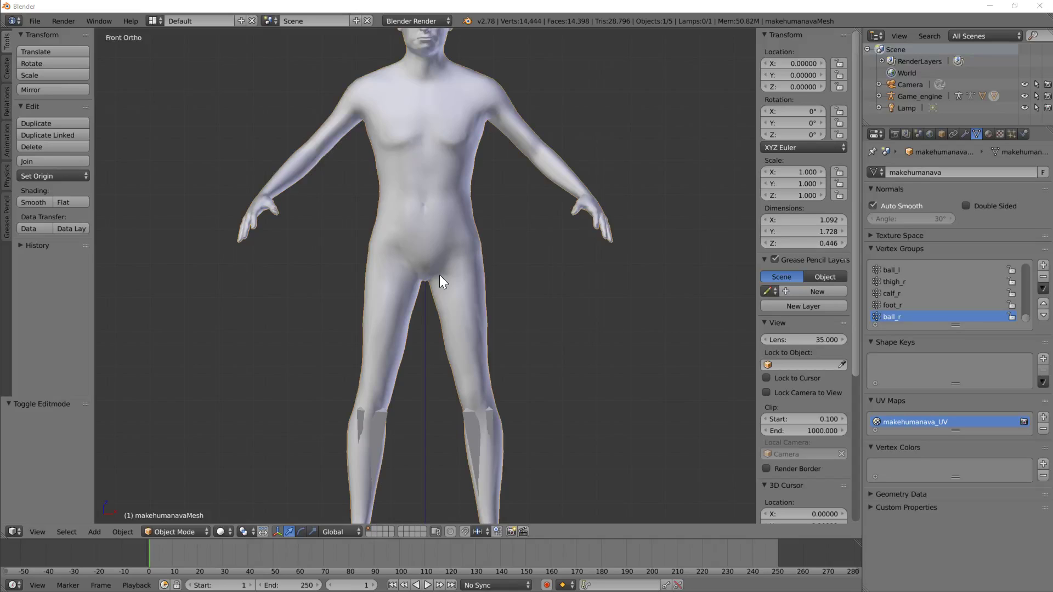
right_click(453, 276)
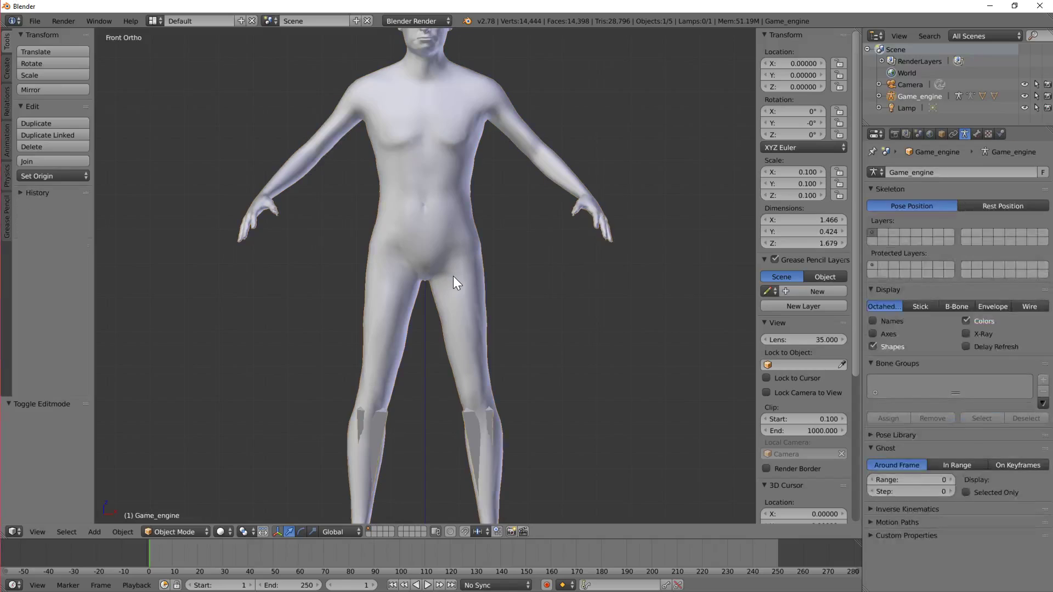
right_click(453, 275)
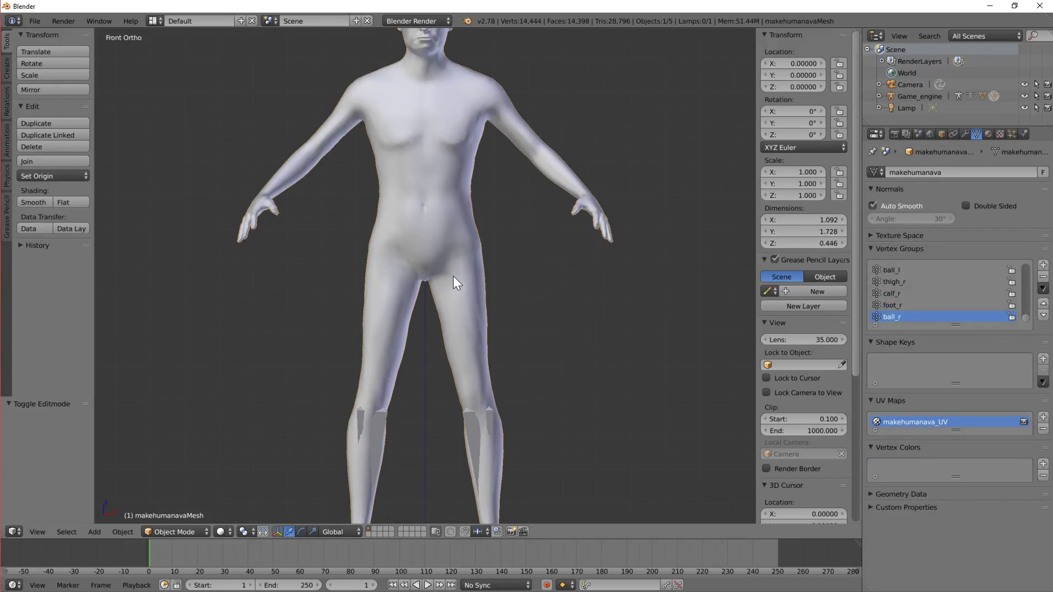
key(Tab)
scroll(454, 275, up, 2)
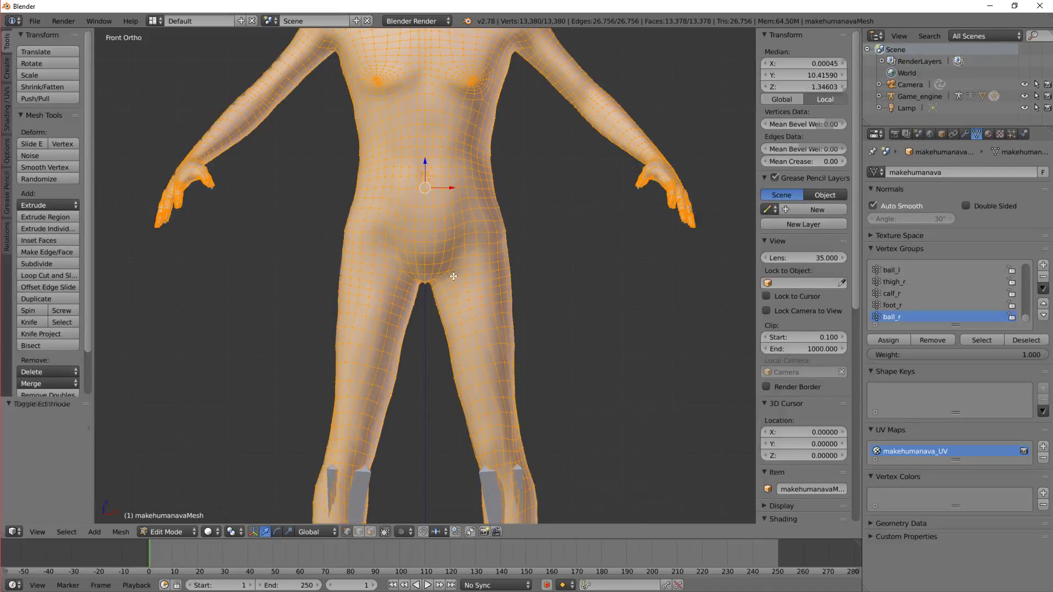
key(a)
scroll(383, 309, up, 2)
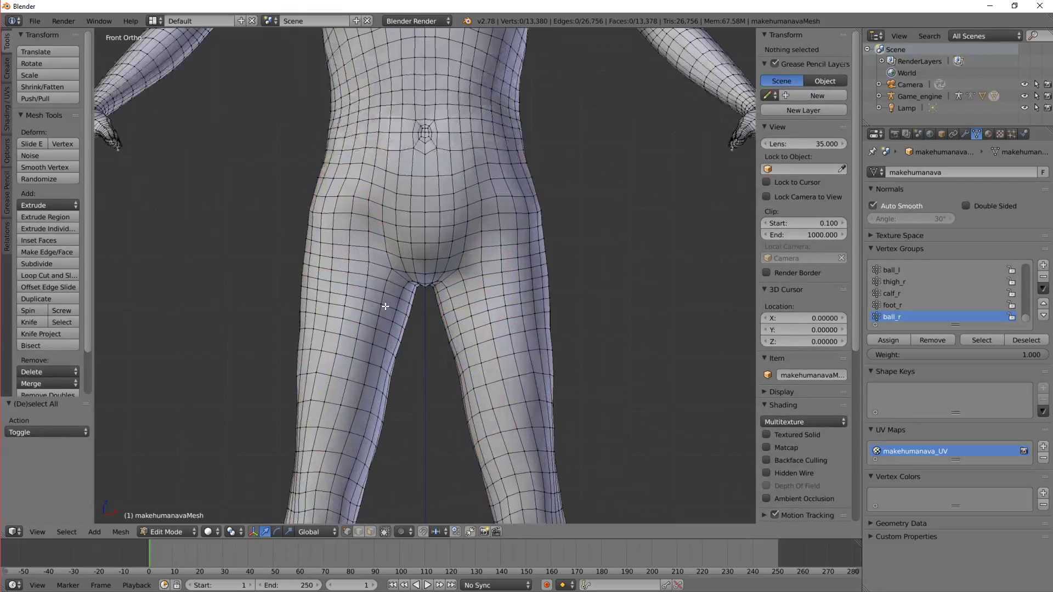
- In face select mode, select the face loops around both upper thighs just below the crotch
click(371, 532)
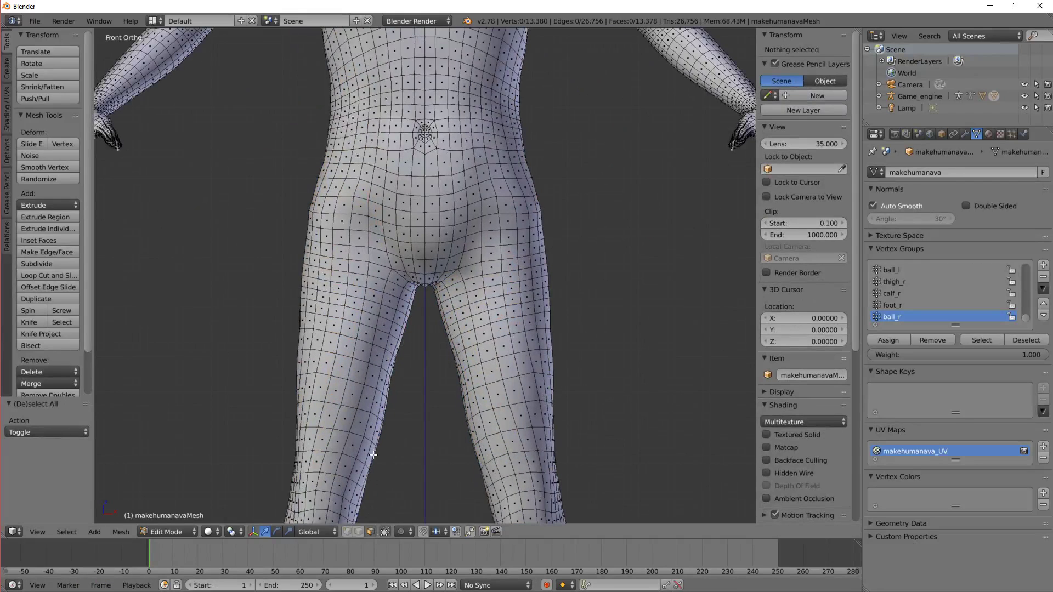
alt+right_click(398, 305)
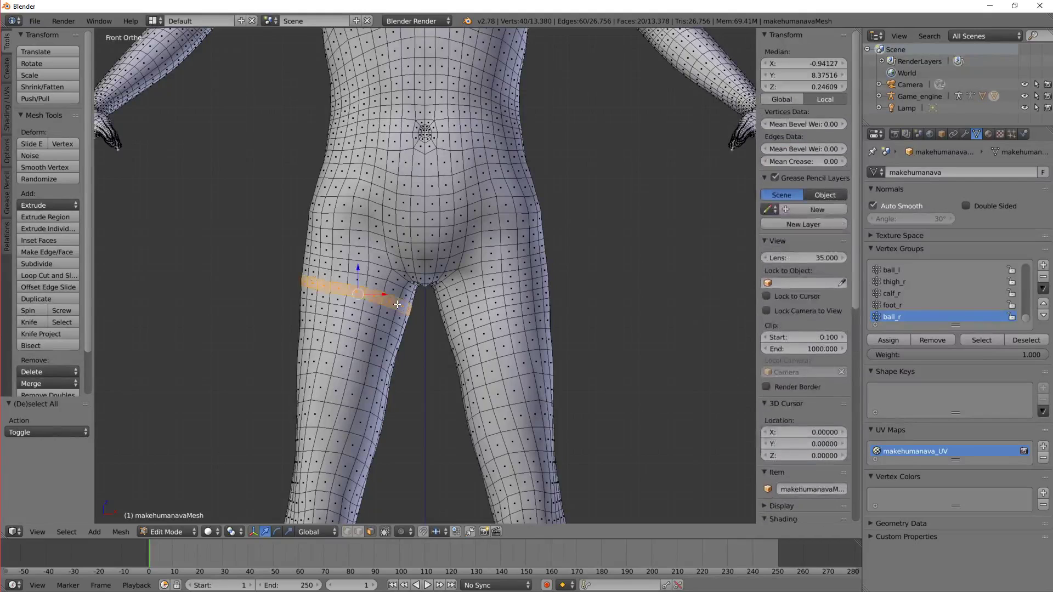
alt+shift+right_click(453, 303)
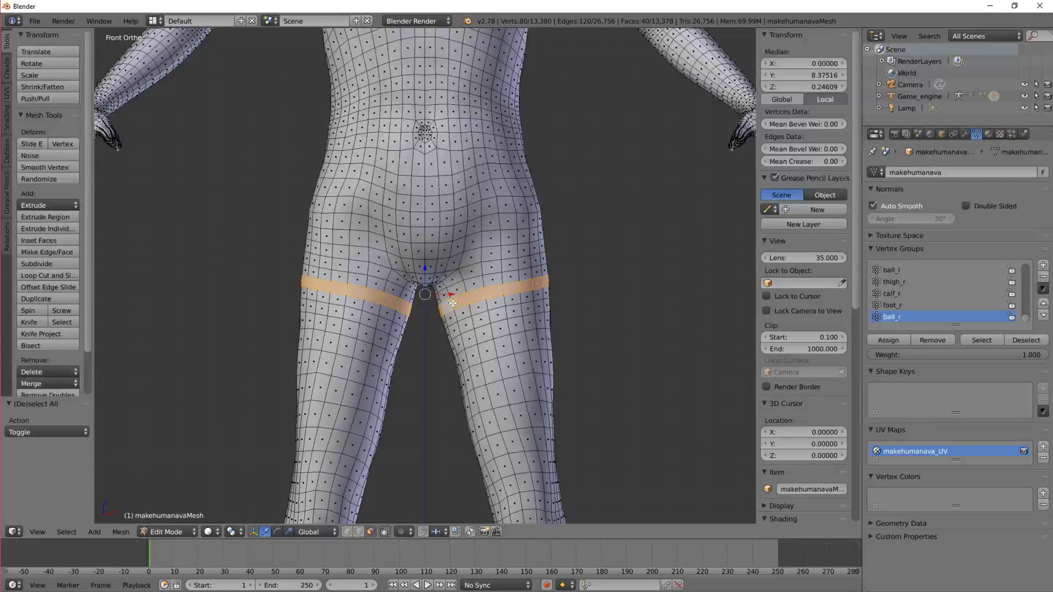
- Grow the face selection from the thigh loops until it covers the hips and both legs down to just above the knees
scroll(453, 303, down, 2)
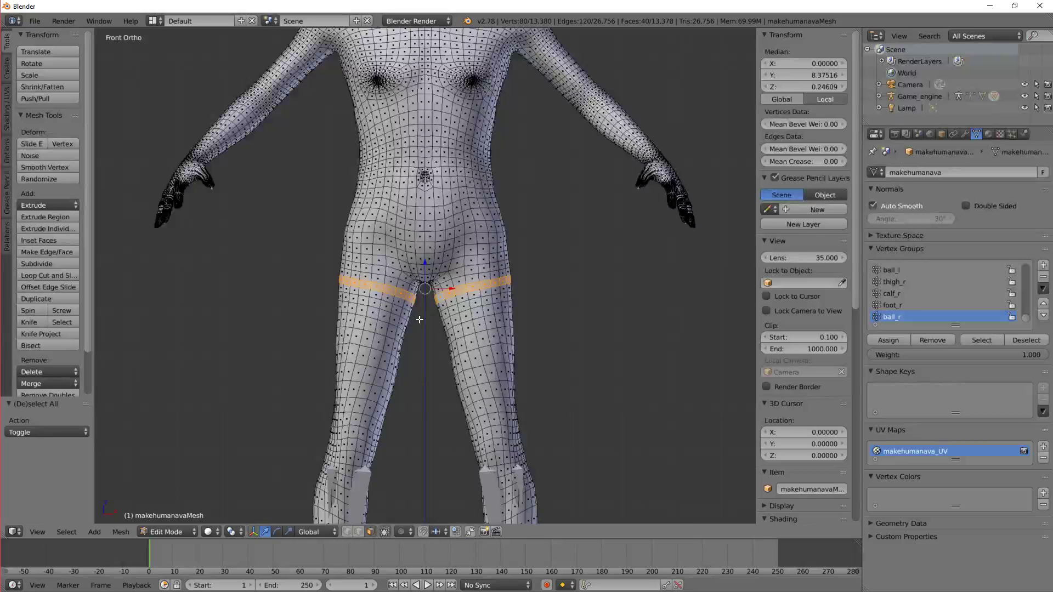
key(ctrl+KP_Add)
key(ctrl+KP_Add)
key(ctrl+KP_Add)
key(ctrl+KP_Add)
key(ctrl+KP_Add)
key(ctrl+KP_Add)
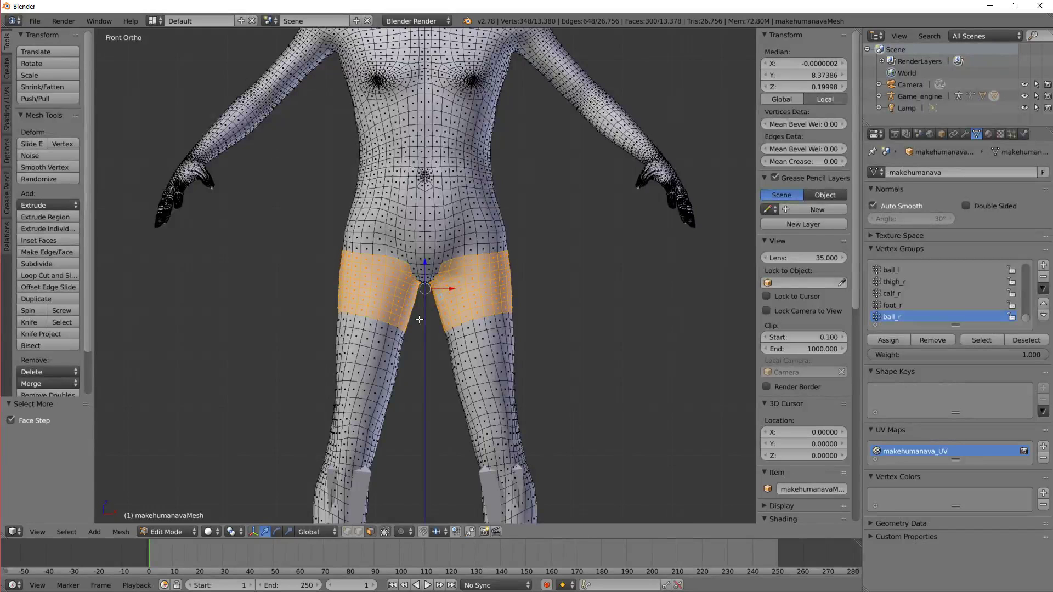
key(ctrl+KP_Add)
key(ctrl+KP_Add)
key(ctrl+KP_Add)
key(ctrl+KP_Add)
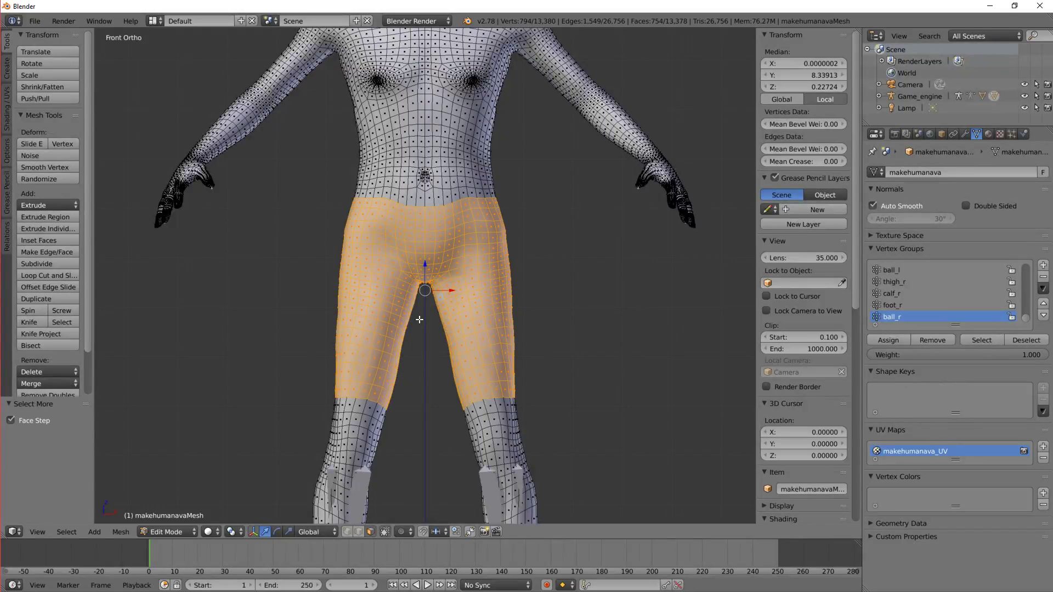
- Duplicate the selected hip and thigh faces in place and separate them into their own object
middle_drag(538, 237, 461, 265)
key(KP_1)
scroll(389, 250, up, 2)
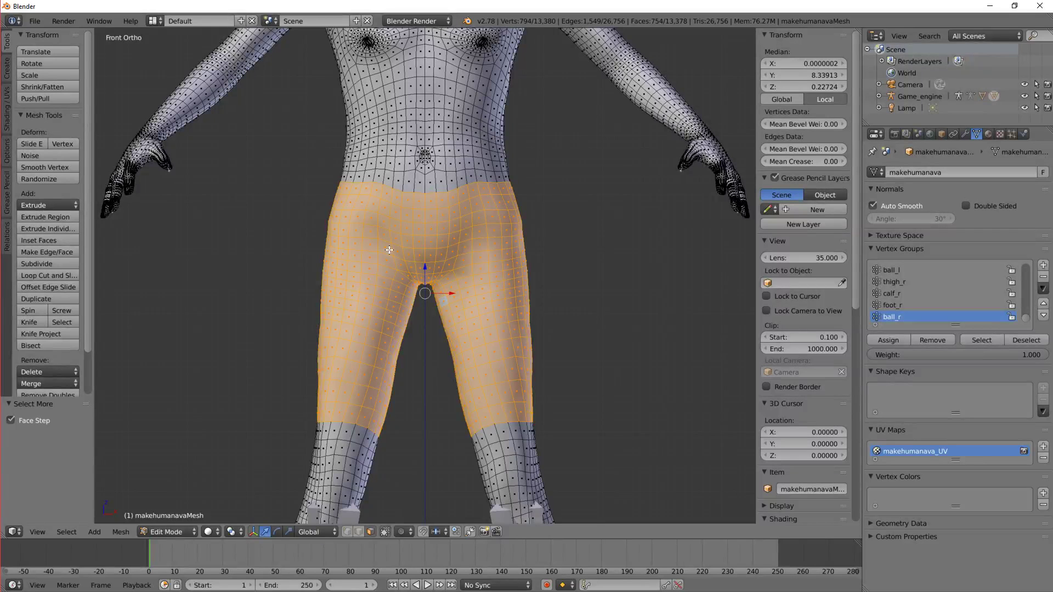
key(shift+d)
right_click(389, 250)
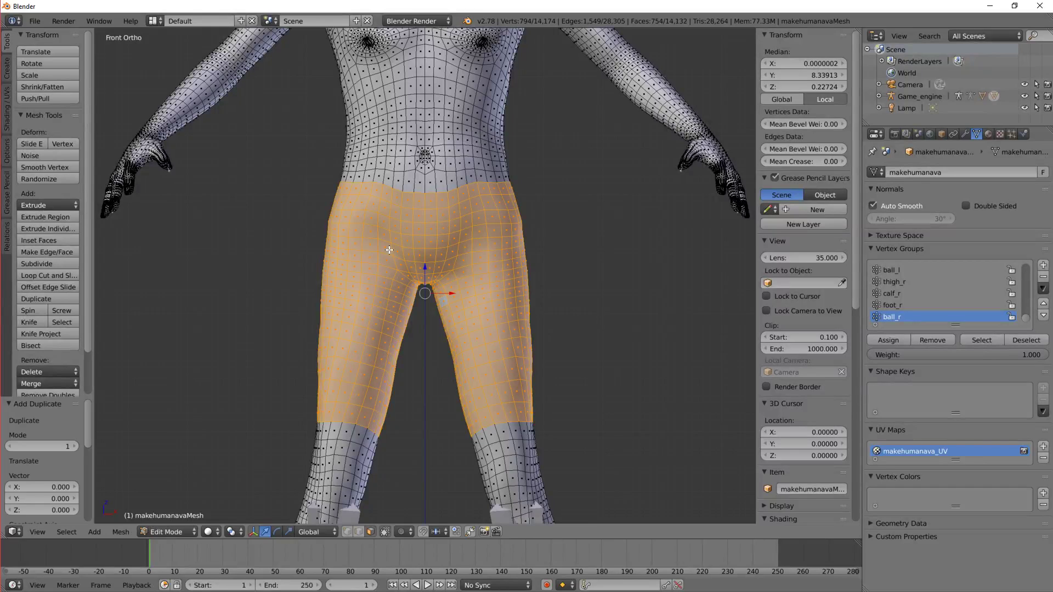
key(p)
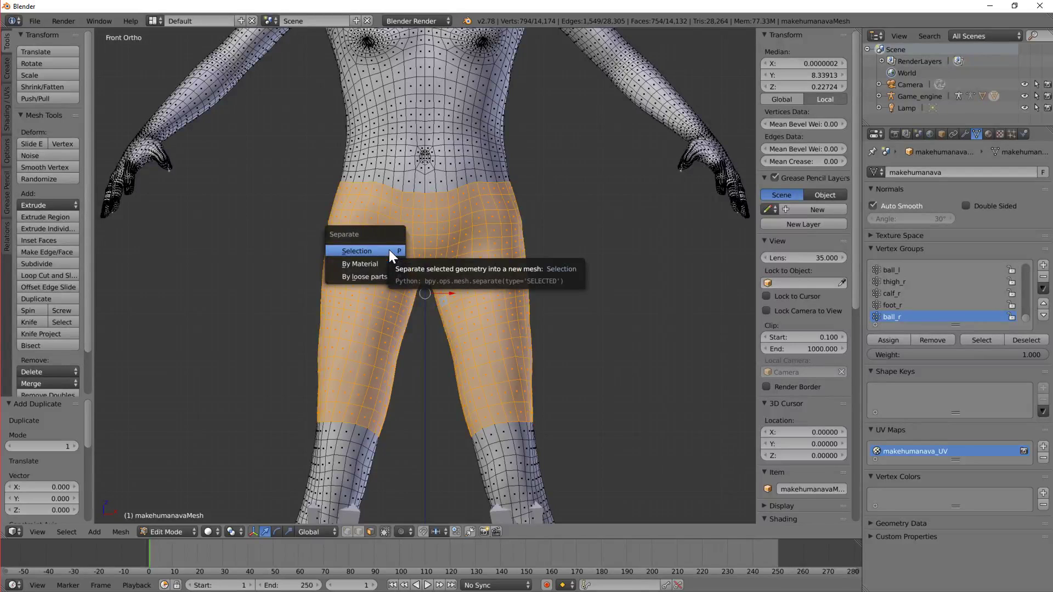
click(355, 251)
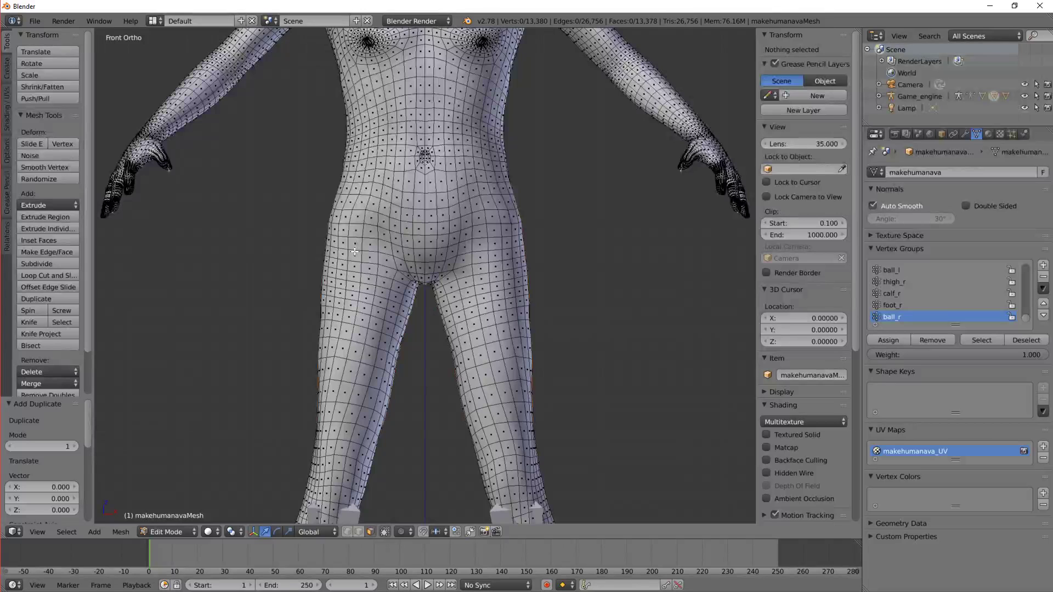
- Return to Object Mode, select the separated pants mesh and inspect it in isolation from the body
key(Tab)
right_click(328, 295)
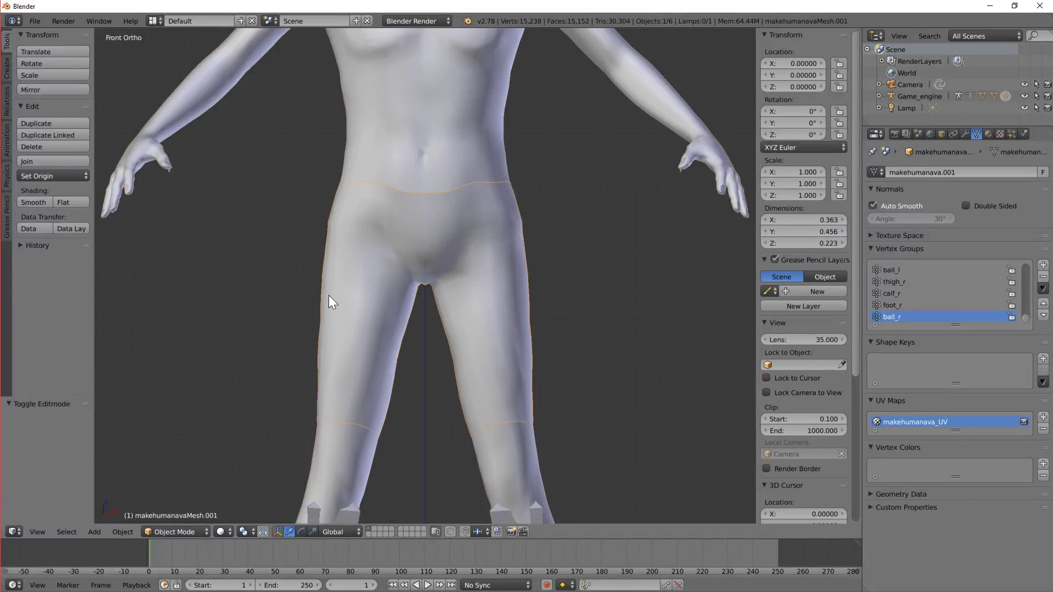
key(KP_Divide)
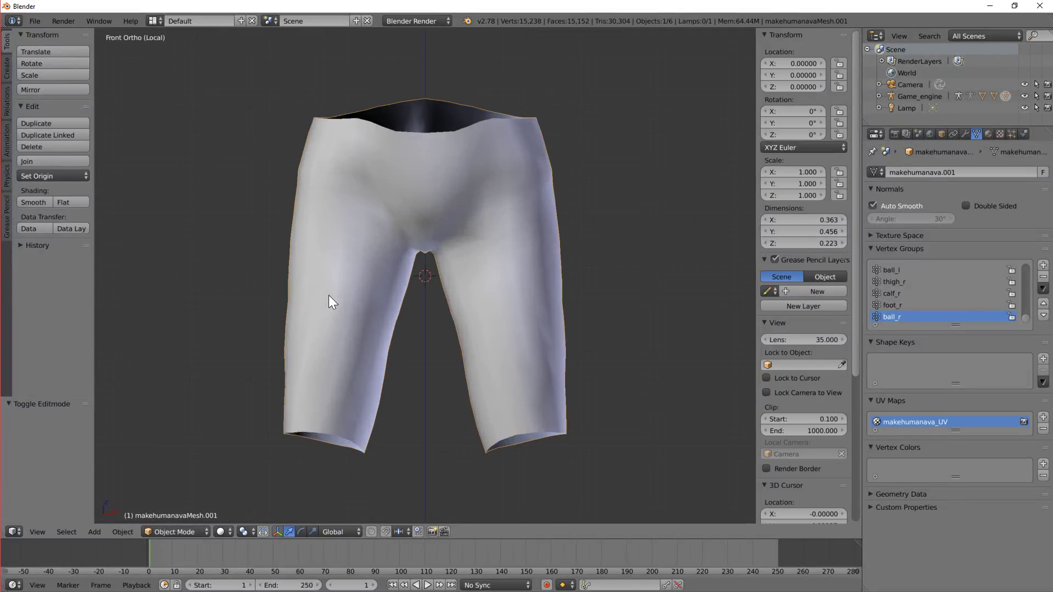
middle_drag(328, 295, 238, 293)
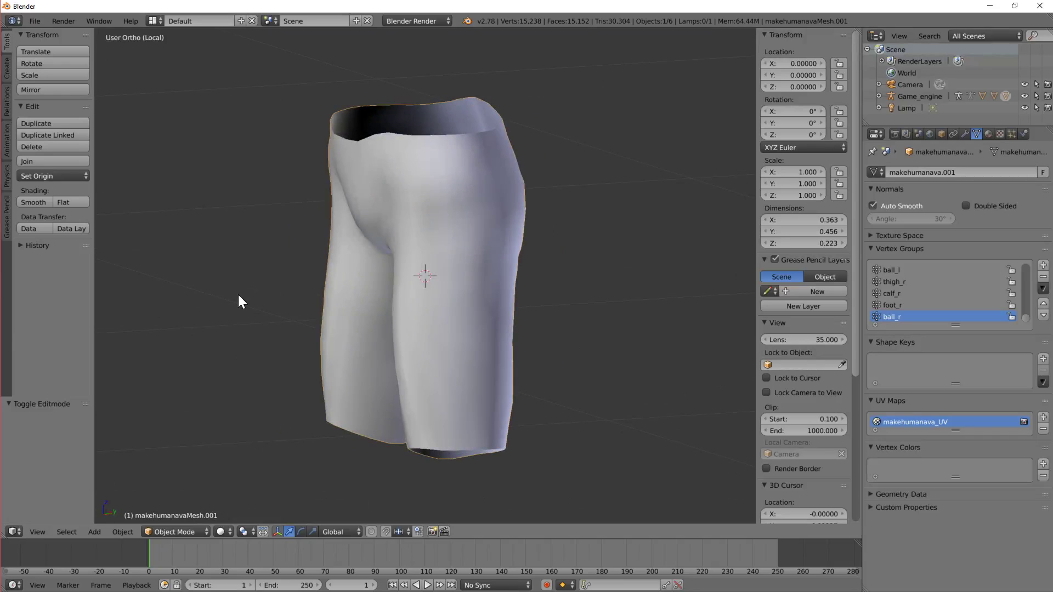
key(KP_Divide)
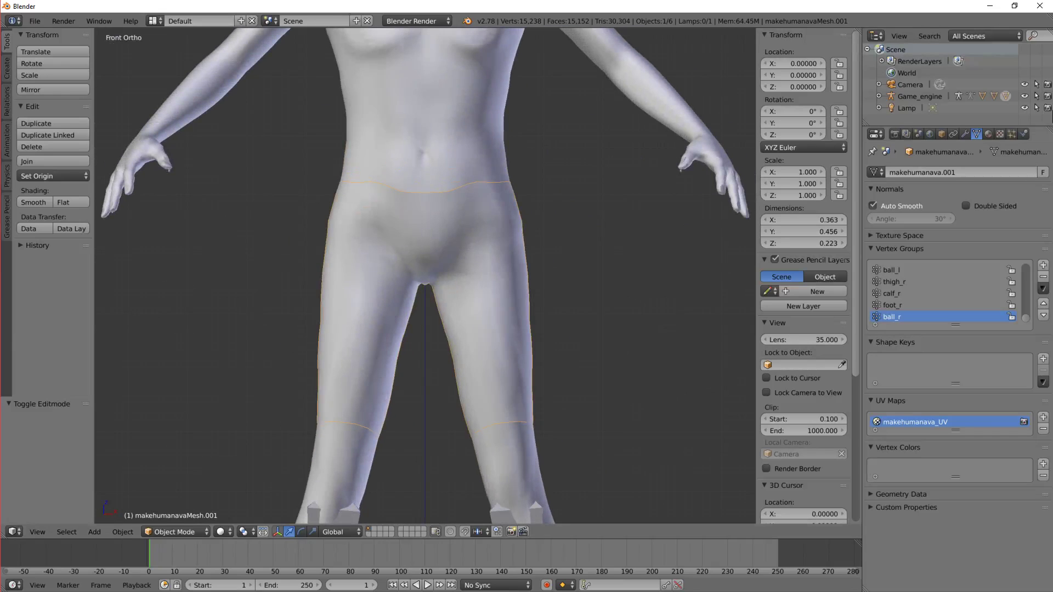
- Add a second material slot to the pants object with a new material named pants
click(987, 134)
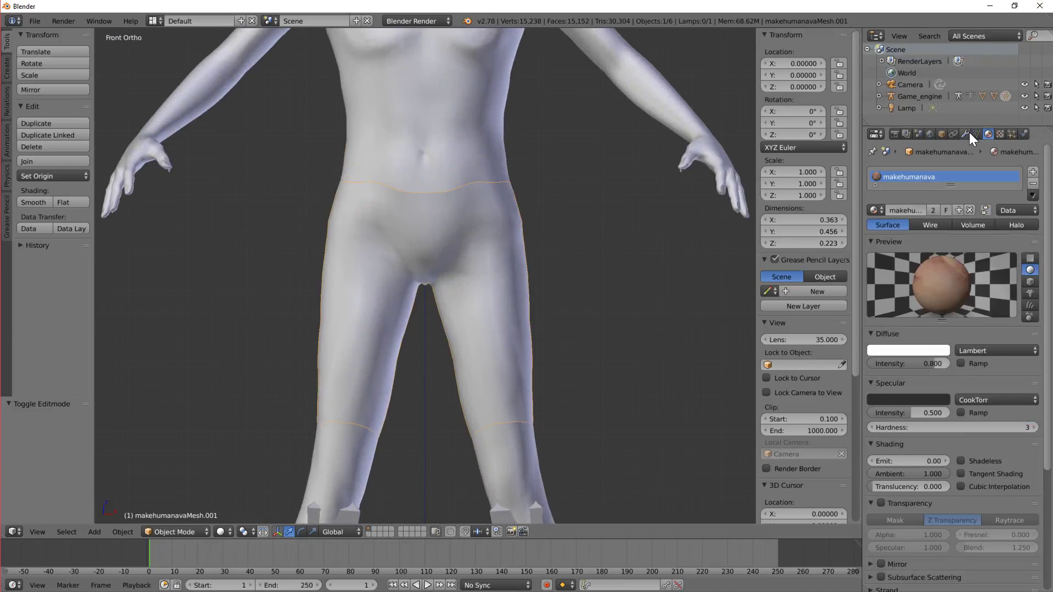
click(1033, 171)
click(917, 237)
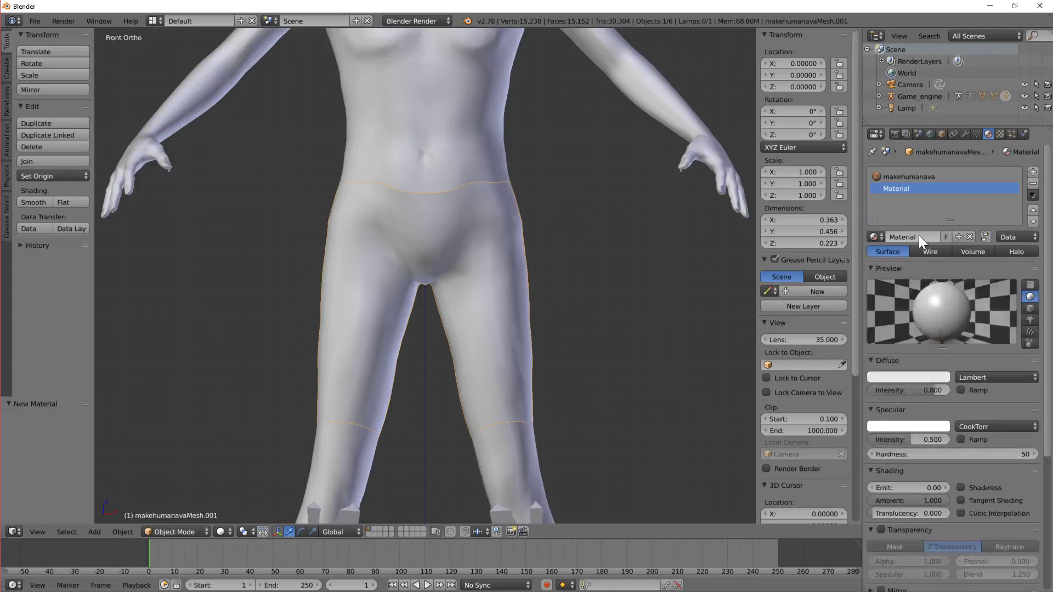
click(920, 236)
text(pants)
key(Return)
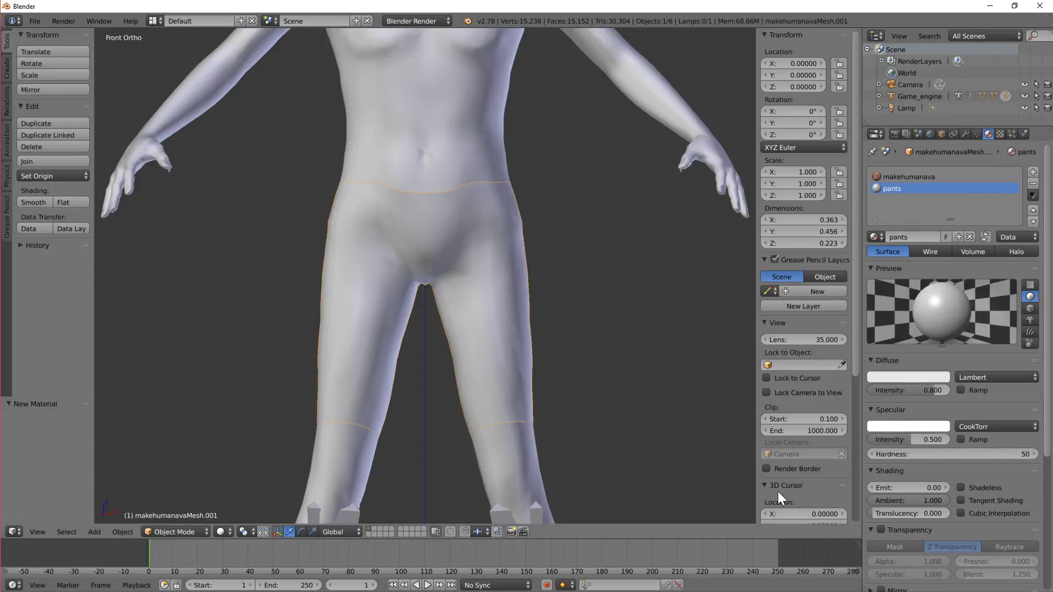
- Give the pants material a dark reddish-brown diffuse colour and assign it to all faces of the pants mesh
click(893, 378)
mouse_move(880, 284)
mouse_down()
mouse_move(877, 296)
mouse_move(863, 286)
mouse_move(889, 268)
mouse_move(941, 278)
mouse_move(936, 268)
mouse_up()
key(Tab)
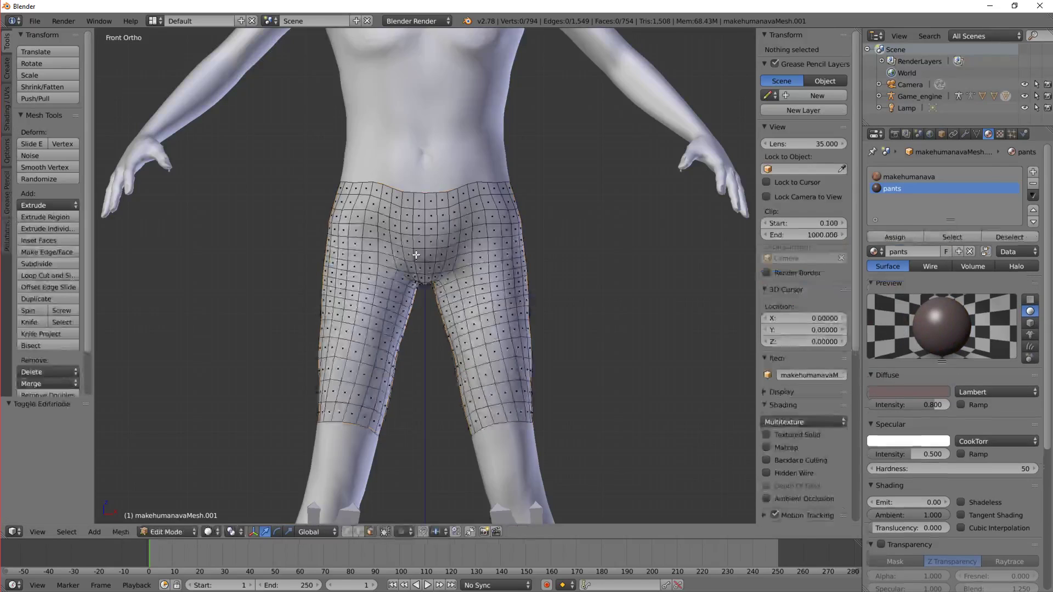
key(a)
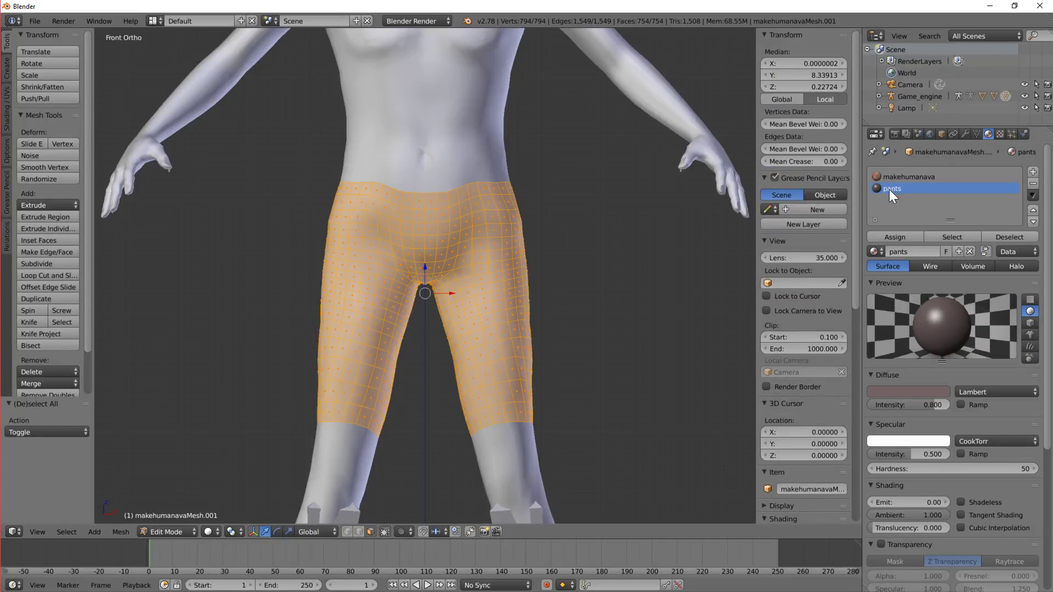
click(893, 236)
key(Tab)
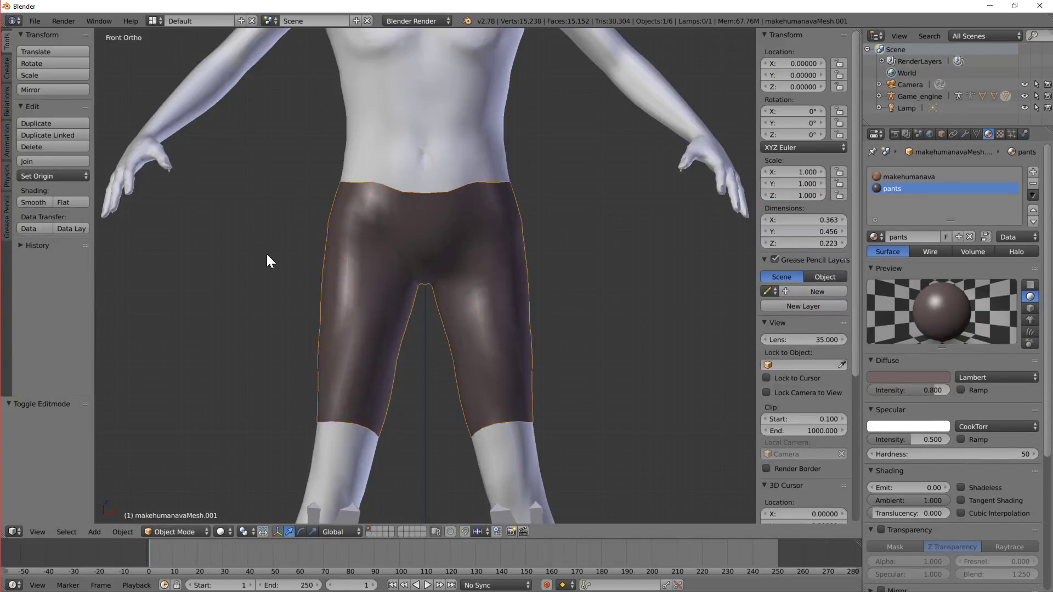
- Isolate the pants object and select the uppermost face loop around its waist
middle_drag(266, 252, 281, 269)
scroll(281, 270, up, 3)
key(KP_Divide)
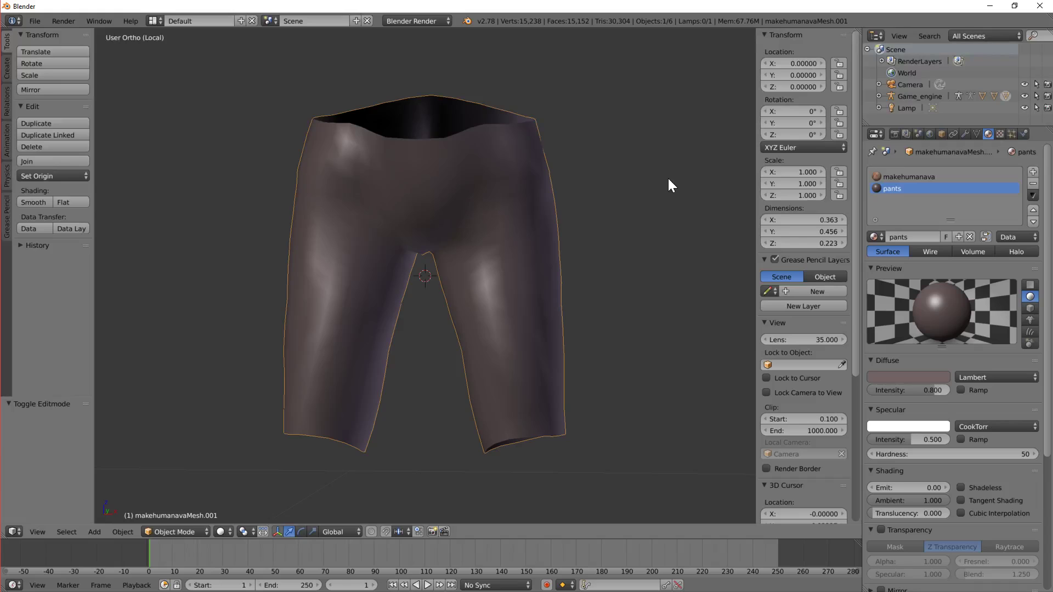
key(Tab)
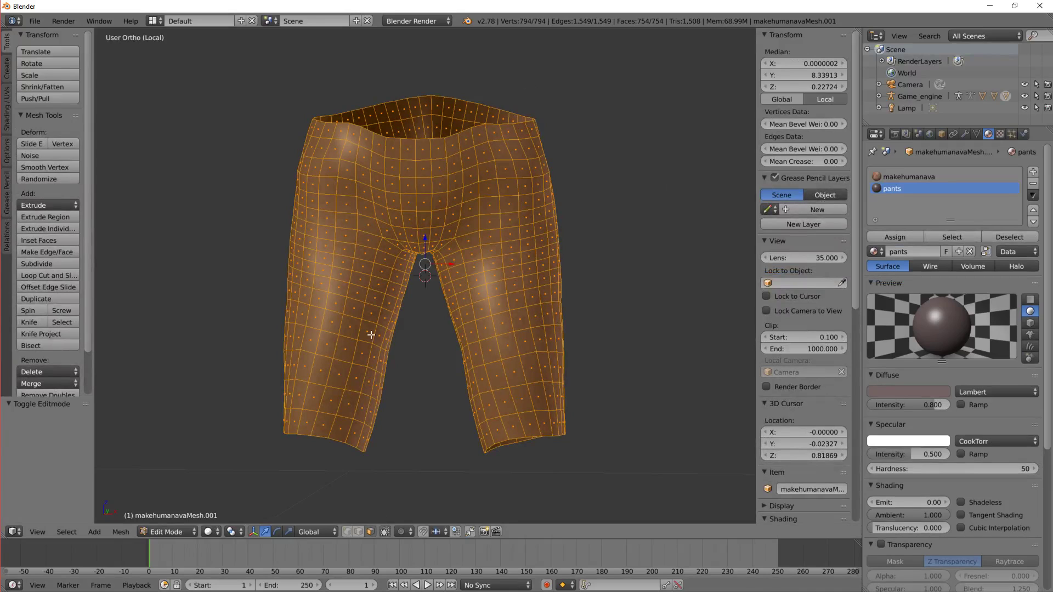
right_click(441, 147)
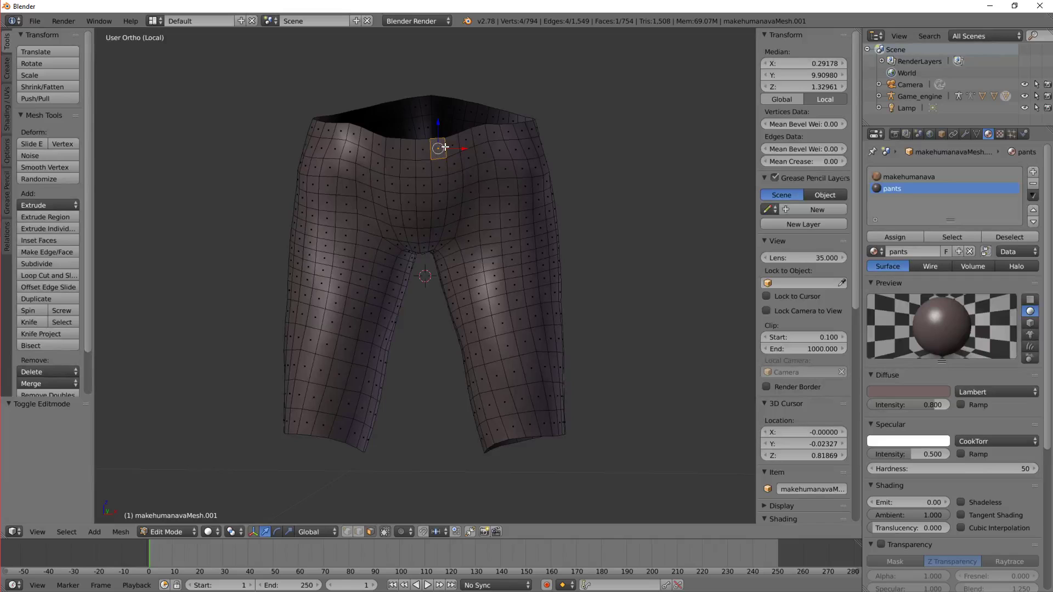
alt+right_click(445, 147)
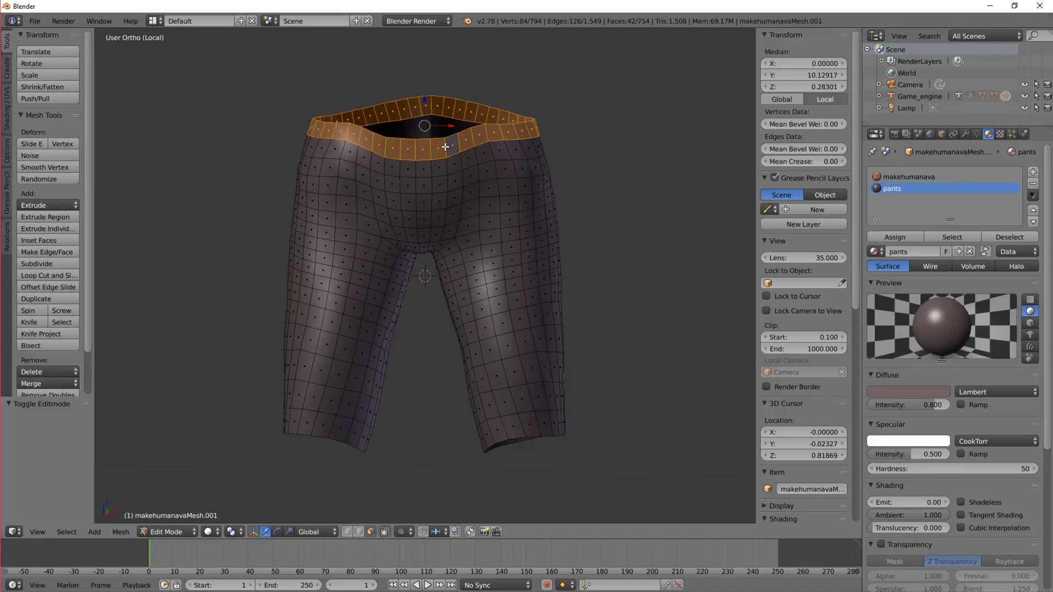
- Extrude the waist face loop in place and scale it outward by about 1.105 to form a raised waistband
key(e)
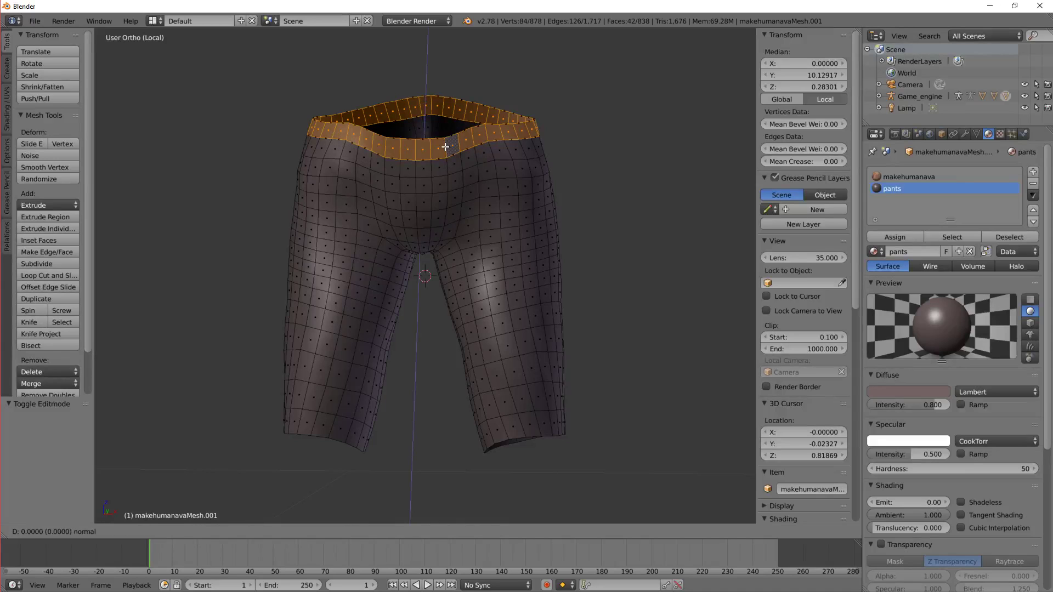
right_click(445, 147)
key(s)
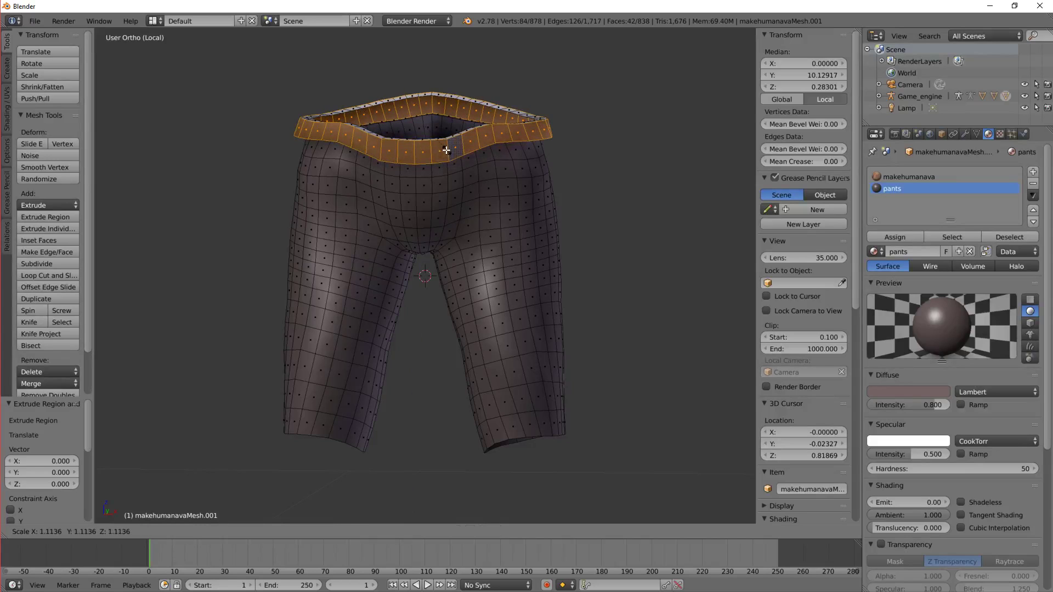
click(447, 150)
- Scale the extruded waistband down by about 0.94 so it sits closer to the pants, and finish mesh editing
middle_drag(349, 133, 319, 142)
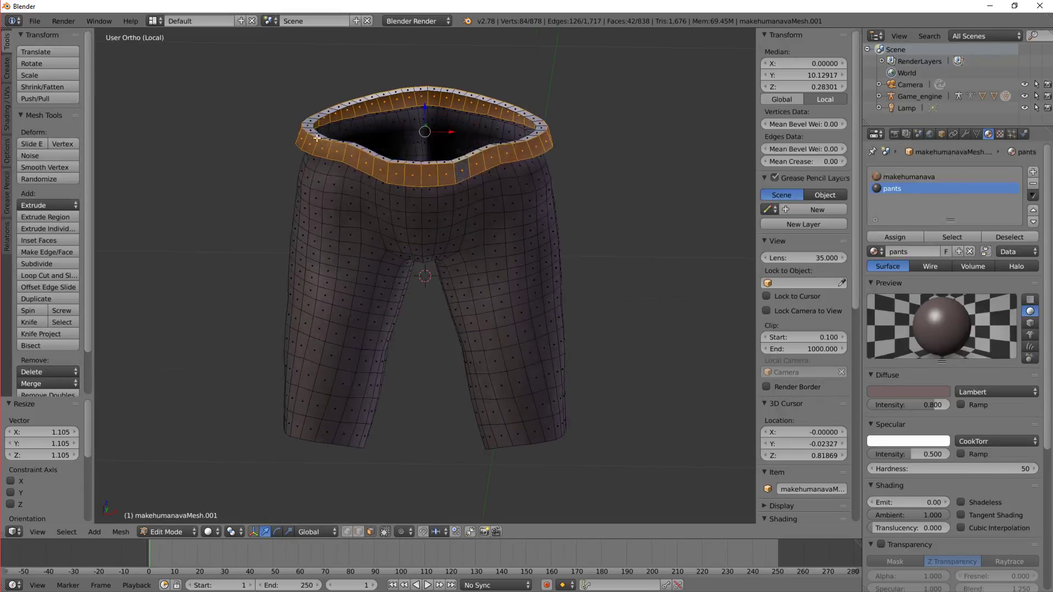
key(s)
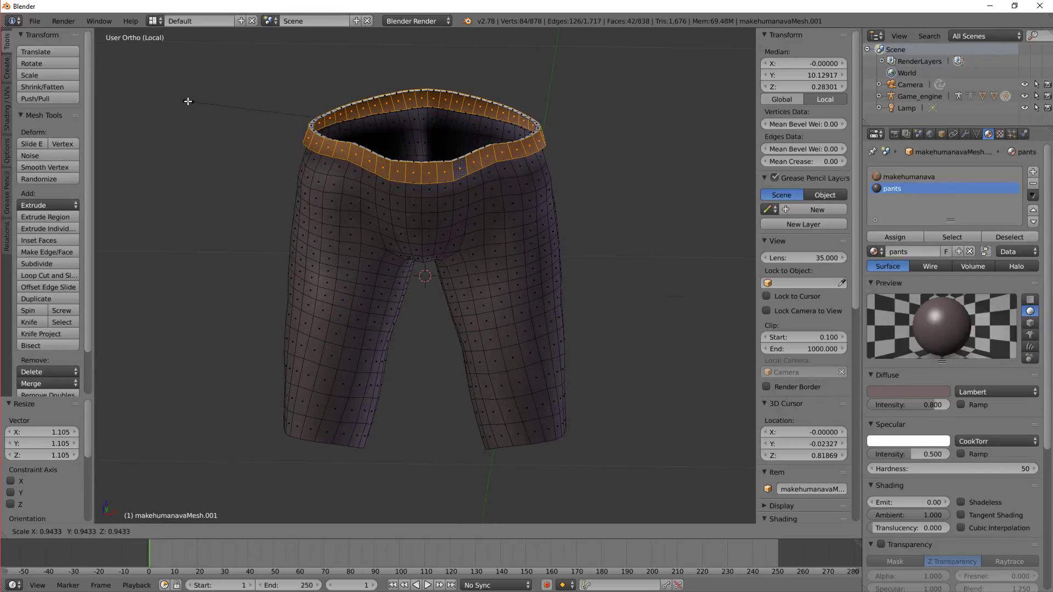
click(188, 101)
key(Tab)
mouse_move(223, 113)
middle_down()
mouse_move(312, 109)
mouse_move(157, 113)
mouse_move(190, 94)
mouse_move(216, 110)
middle_up()
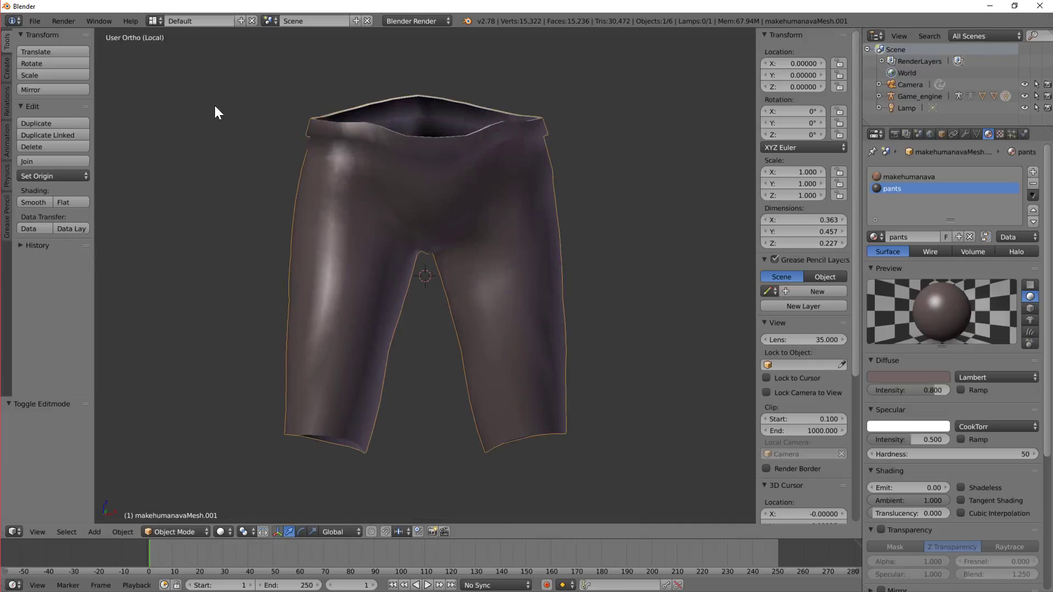
- Add a new material slot to the pants object with a new material named "belt"
click(1034, 172)
click(945, 235)
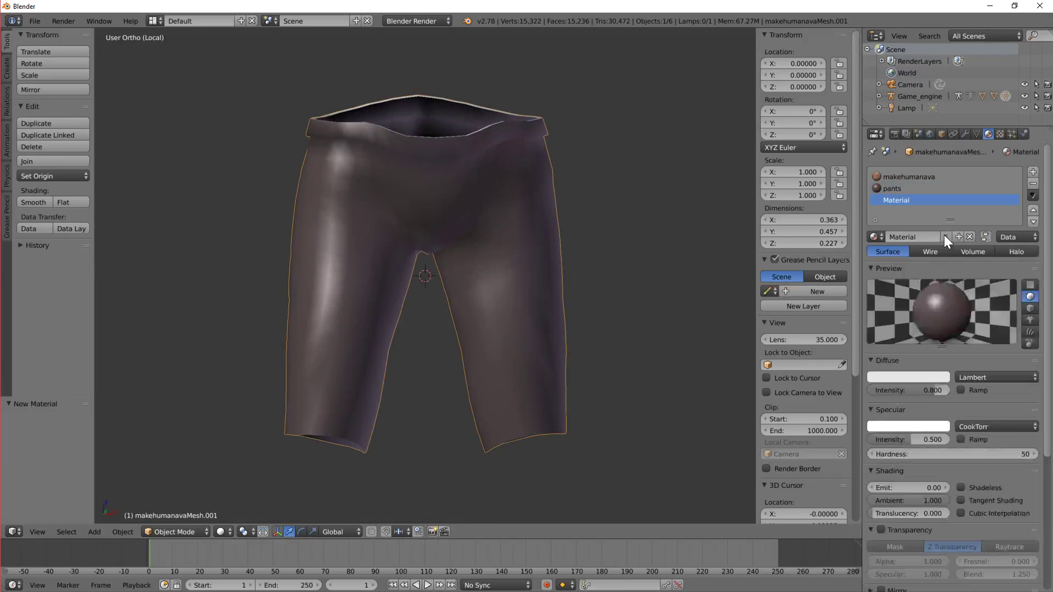
click(926, 234)
text(be)
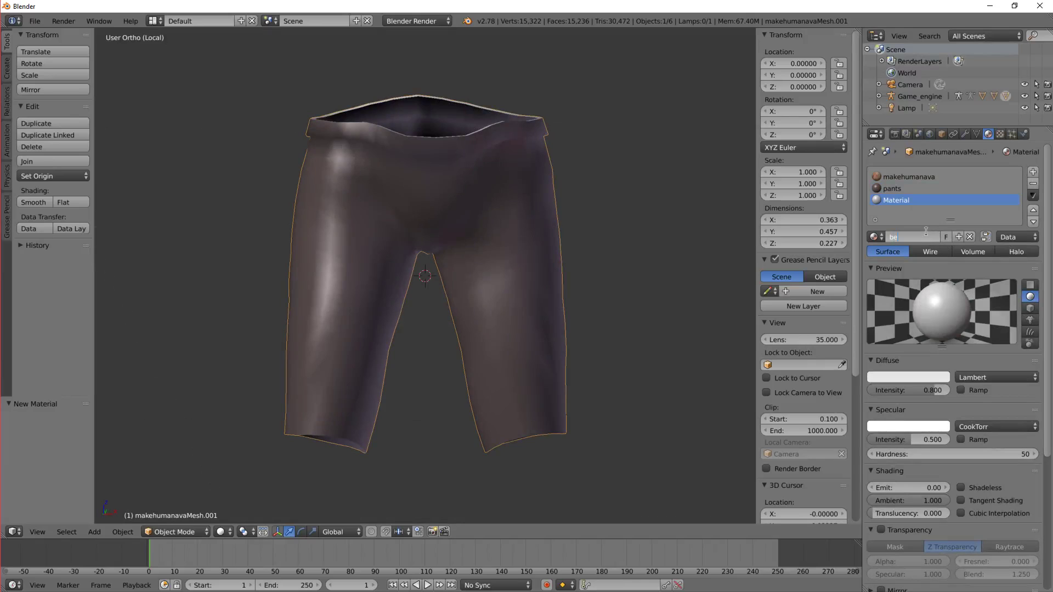
text(lt)
key(Return)
- Select the raised waistband faces, grow the selection by one step, and assign the belt material to them
key(Tab)
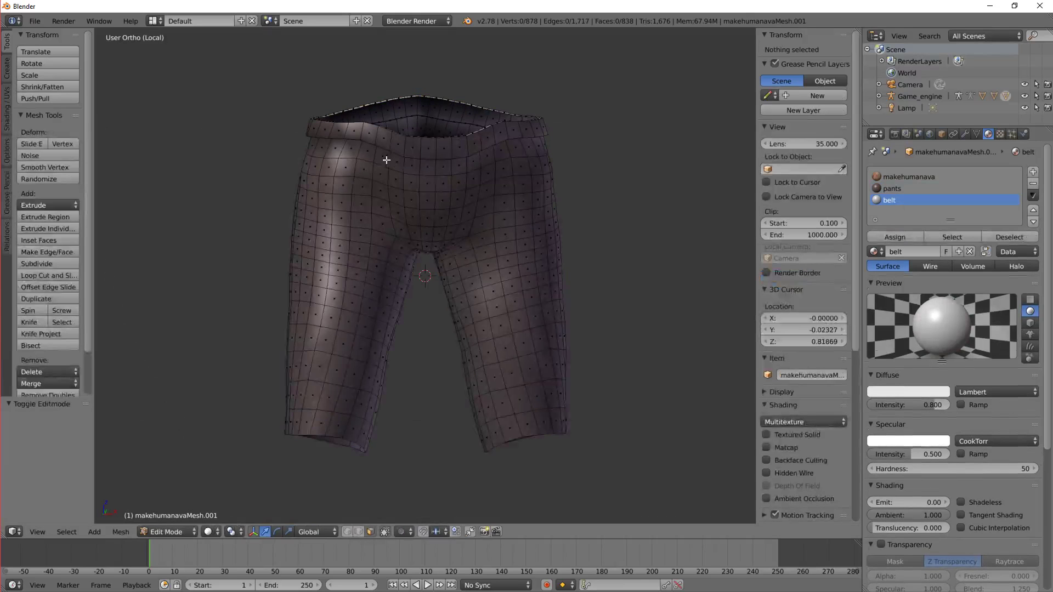
key(l)
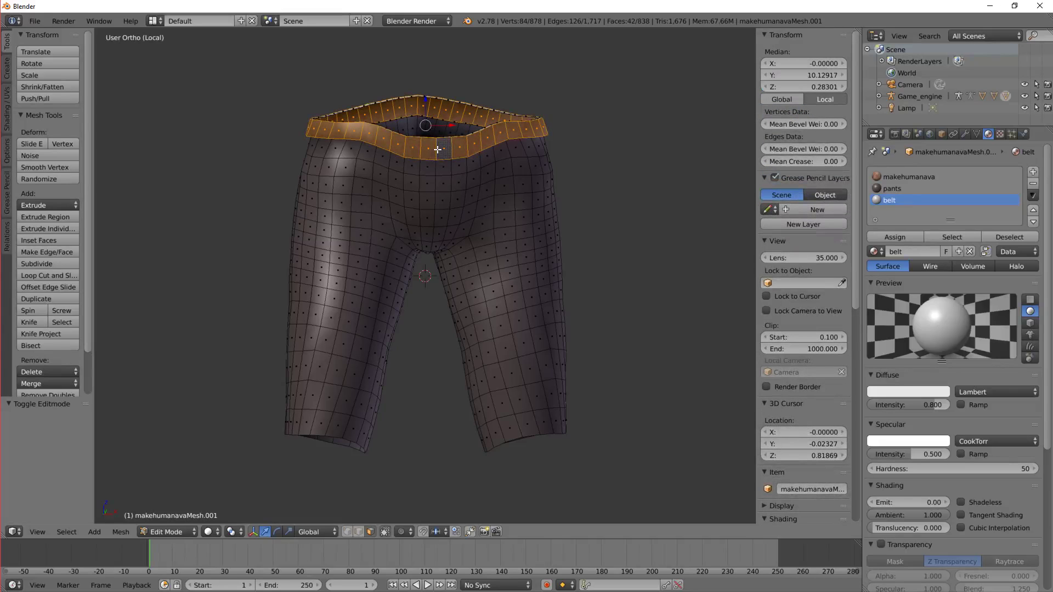
key(ctrl+KP_Add)
mouse_move(411, 165)
middle_down()
mouse_move(392, 146)
mouse_move(401, 164)
middle_up()
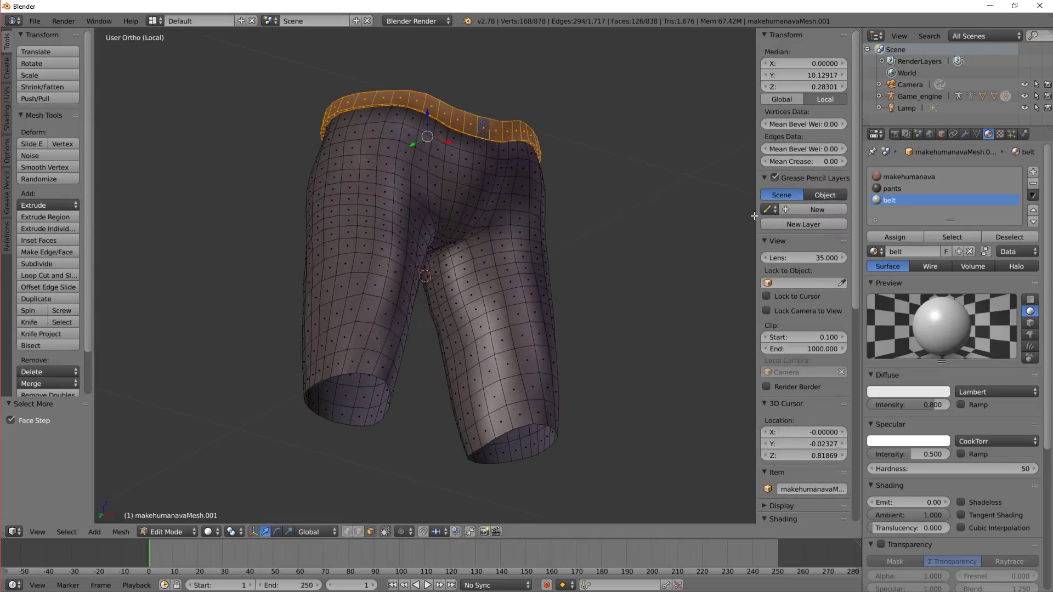
click(895, 237)
- Give the belt material a dark orange-brown diffuse colour and a near-black specular colour of about 0.026, and finish mesh editing
click(890, 390)
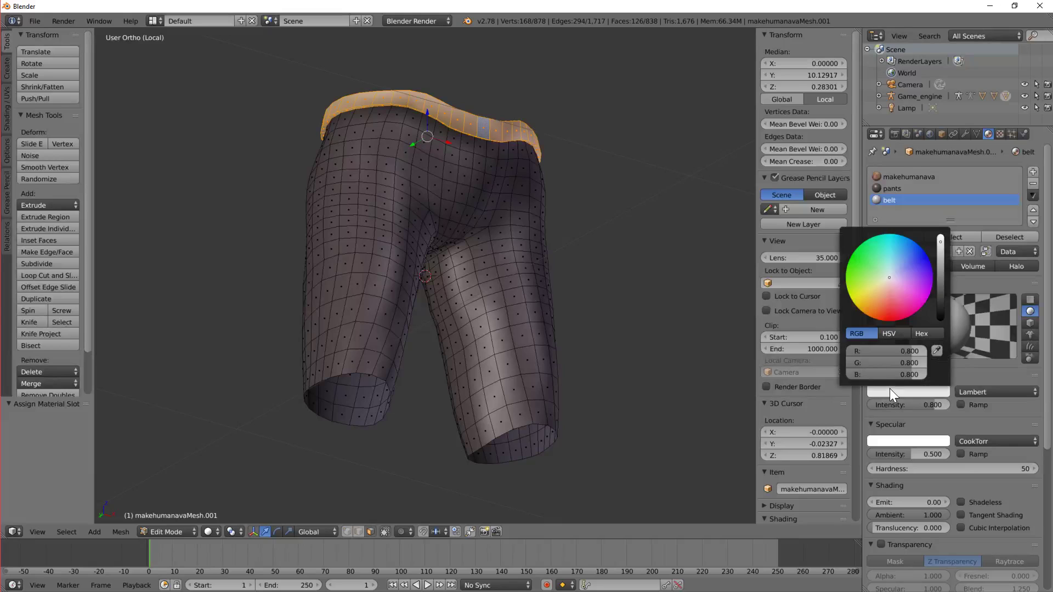
drag(886, 279, 868, 308)
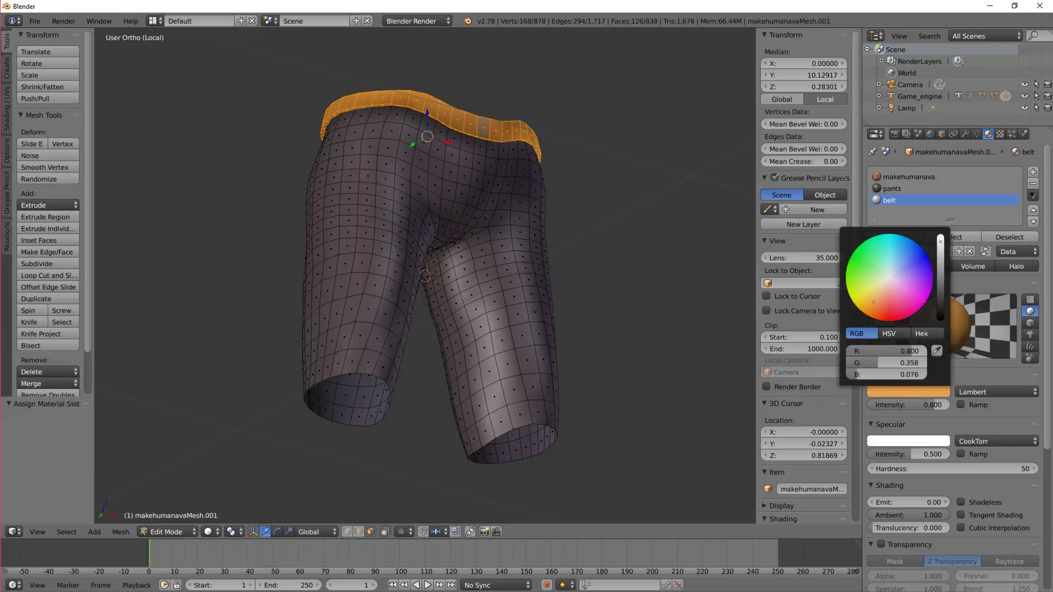
click(939, 270)
click(915, 441)
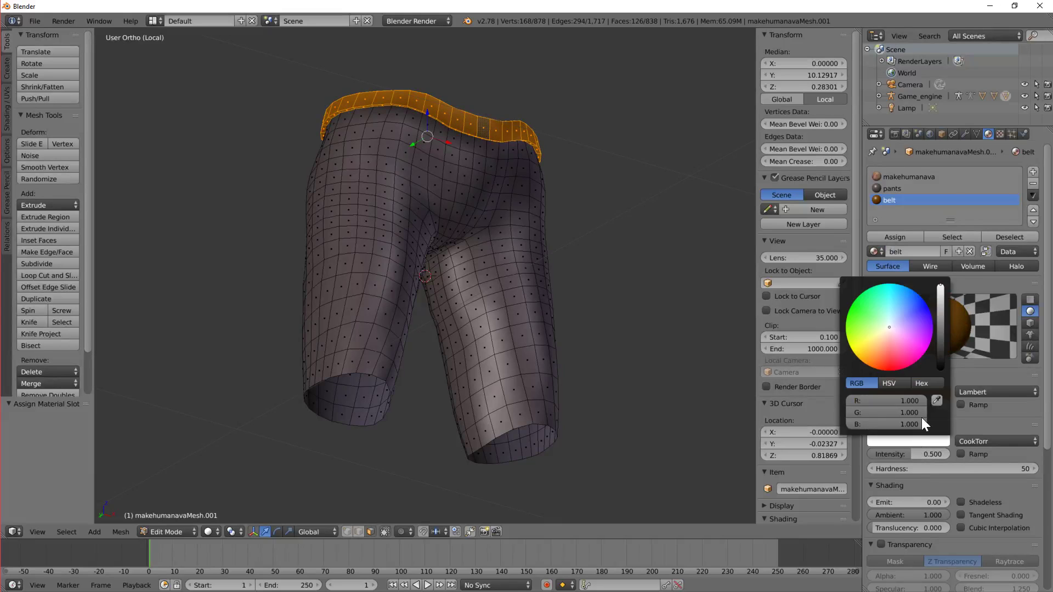
drag(940, 316, 941, 356)
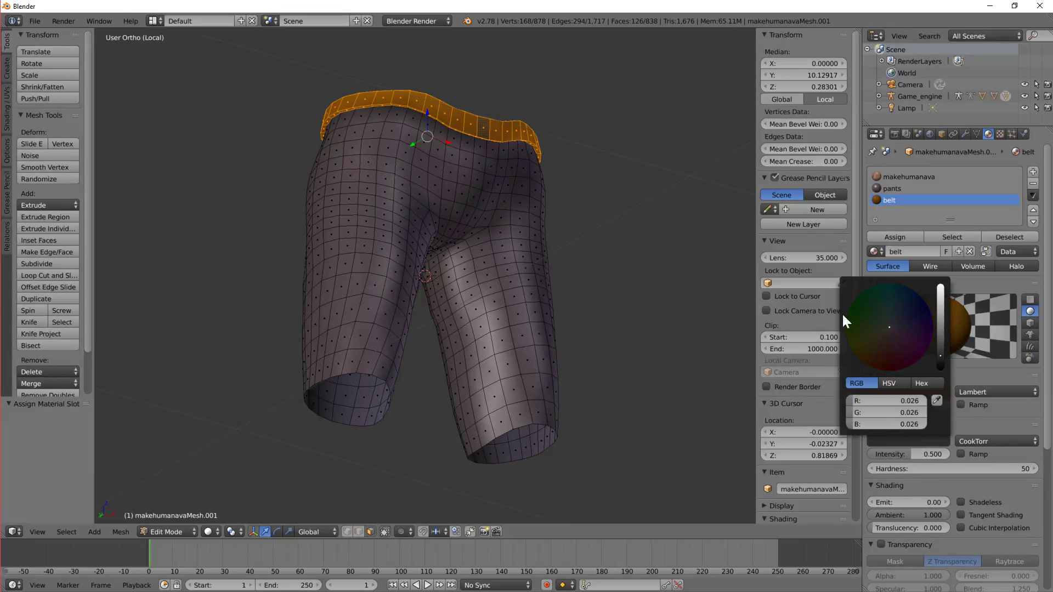
key(Tab)
scroll(546, 181, up, 1)
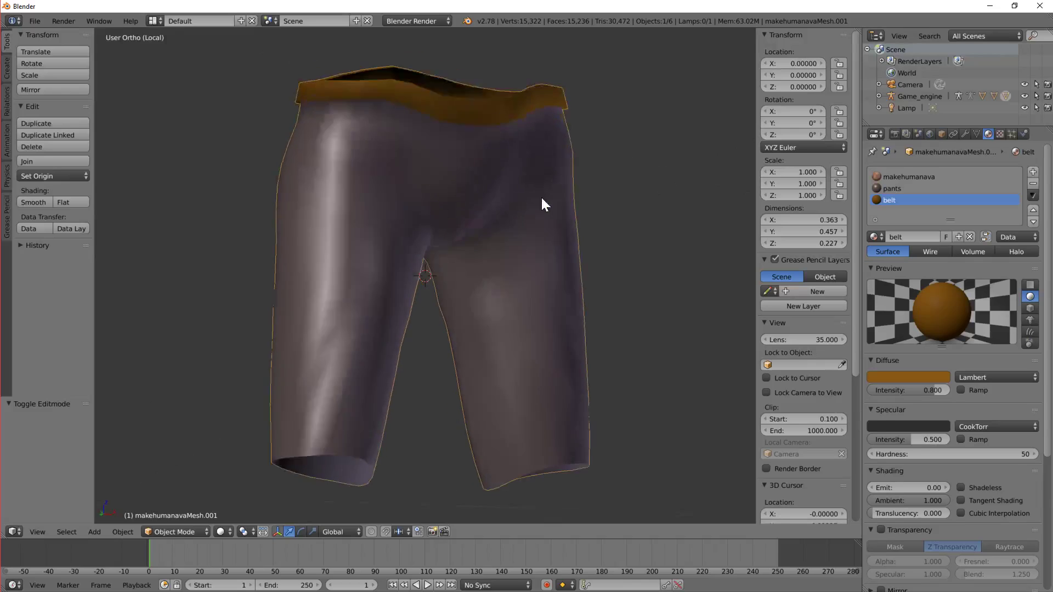
mouse_move(543, 200)
middle_down()
mouse_move(470, 195)
mouse_move(518, 219)
mouse_move(527, 209)
middle_up()
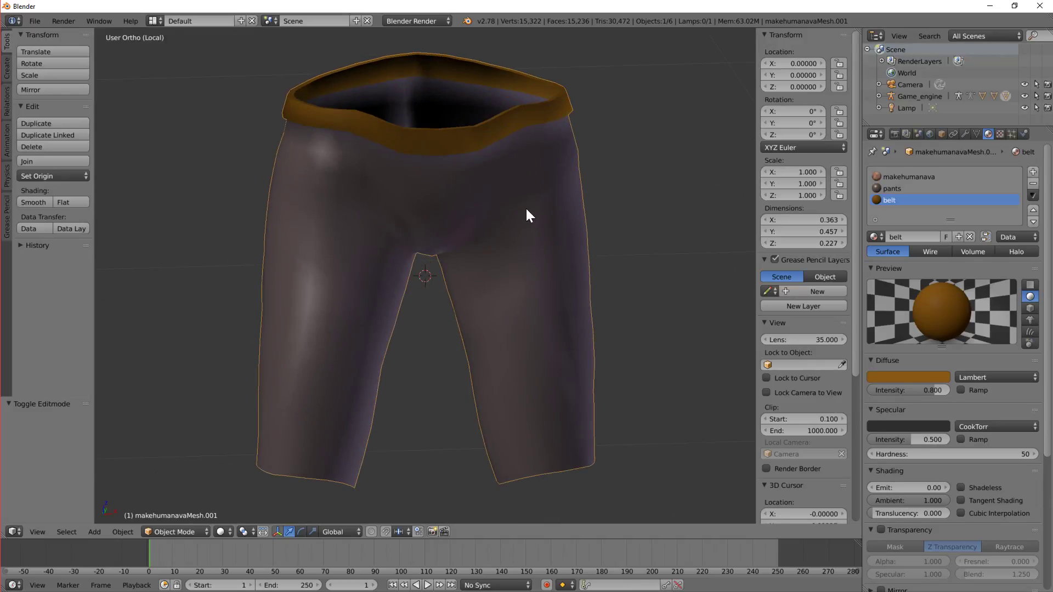
- Try to extrude the lowest face loops of both legs in place and scale them together by about 1.099, then undo it
key(Tab)
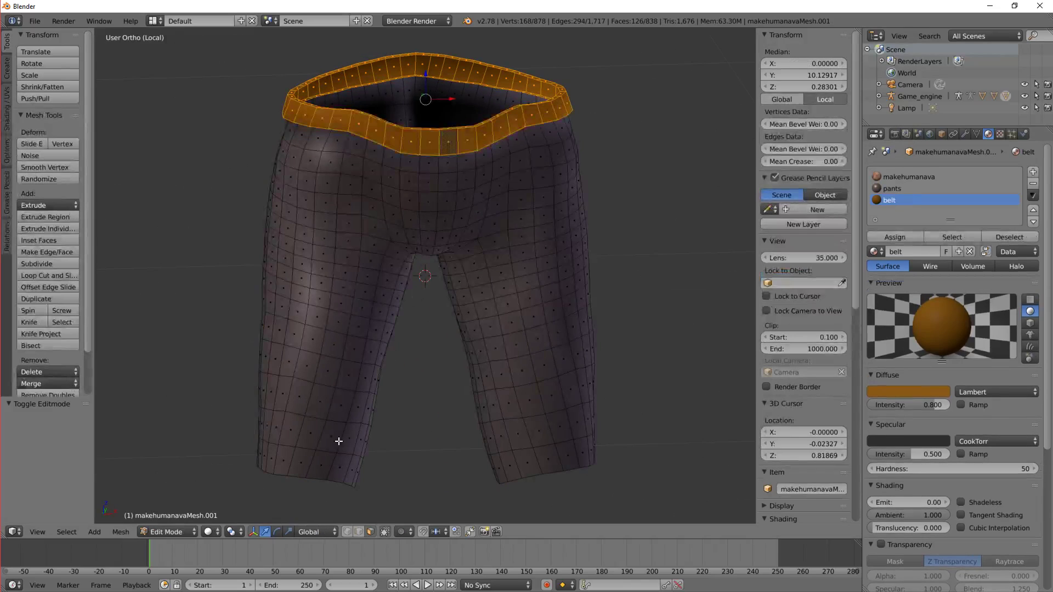
alt+shift+right_click(333, 467)
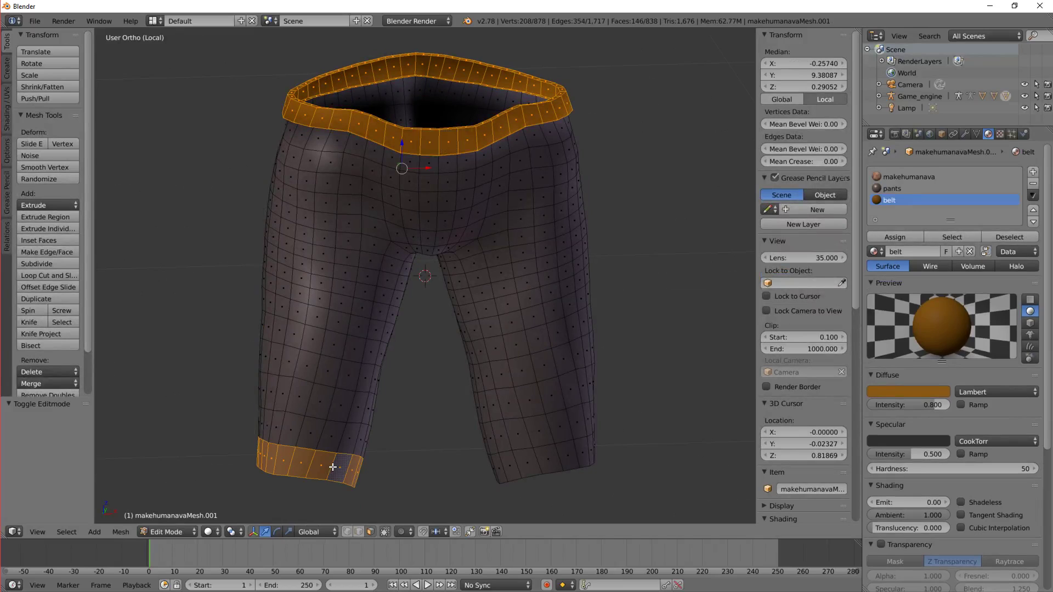
alt+right_click(330, 471)
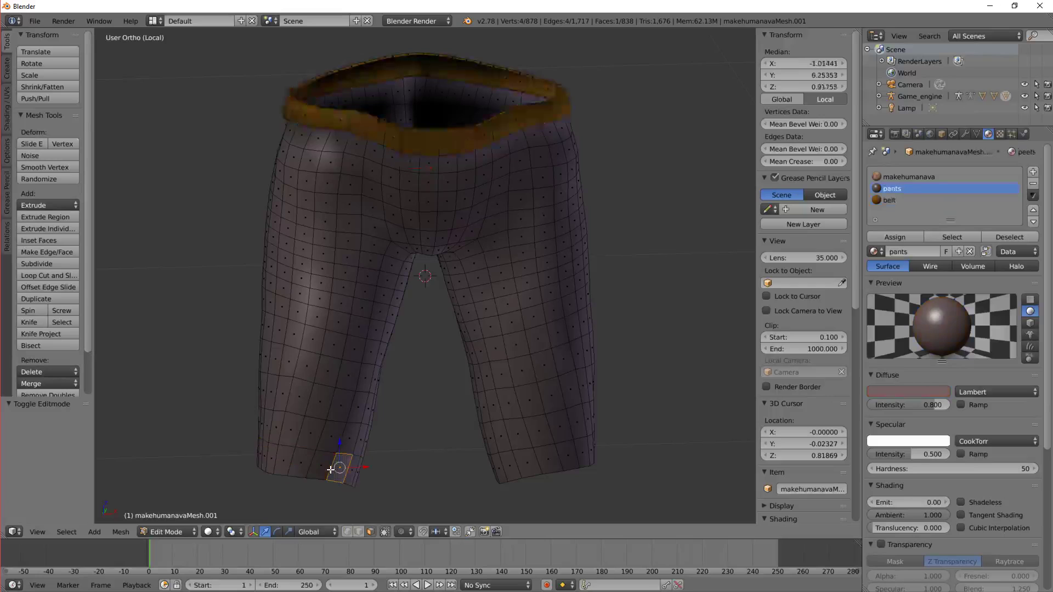
alt+shift+right_click(508, 459)
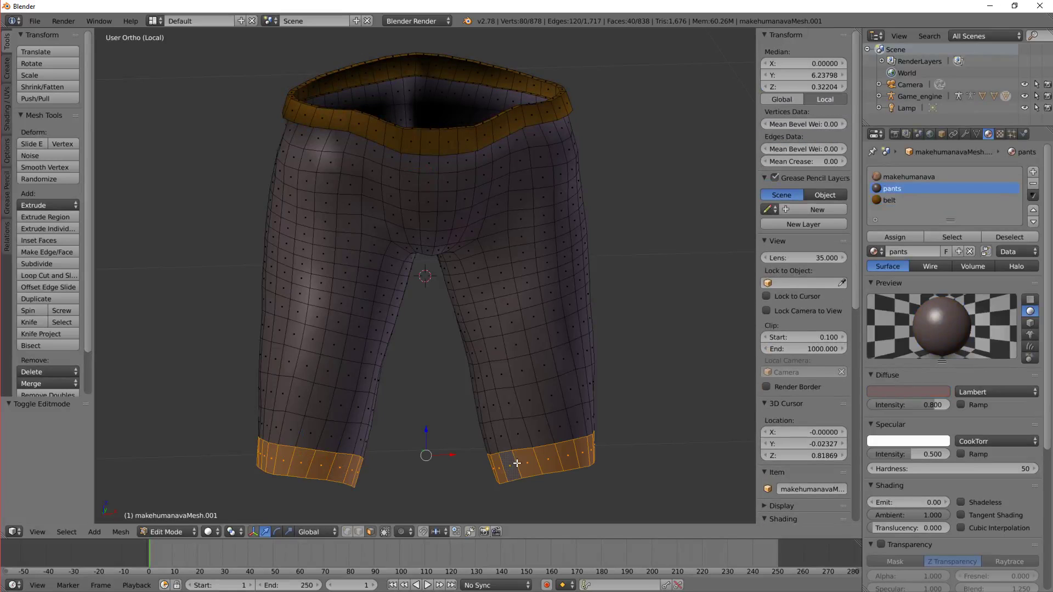
middle_drag(510, 464, 477, 475)
key(e)
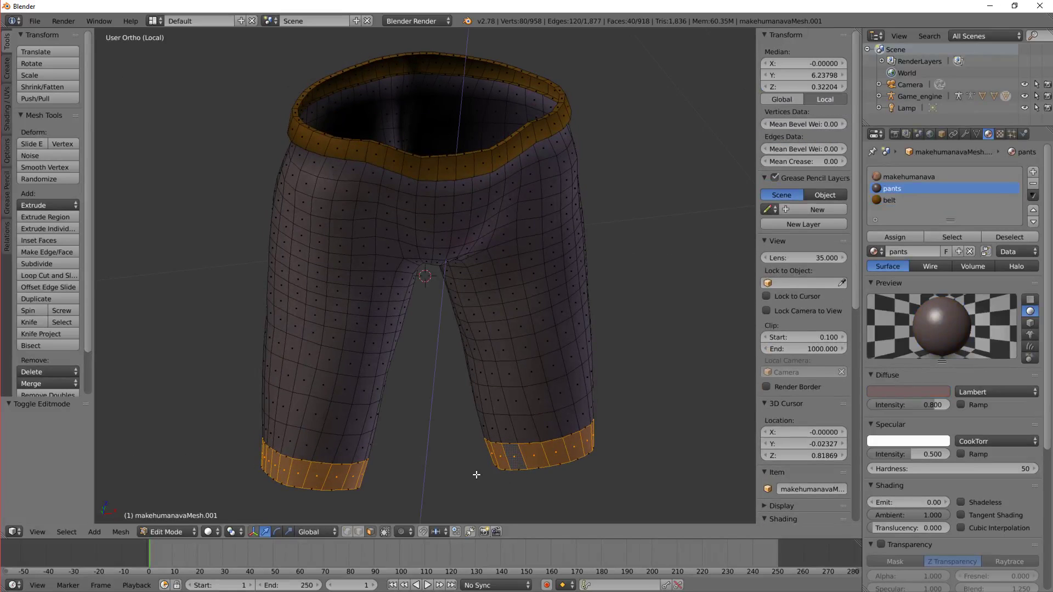
right_click(476, 475)
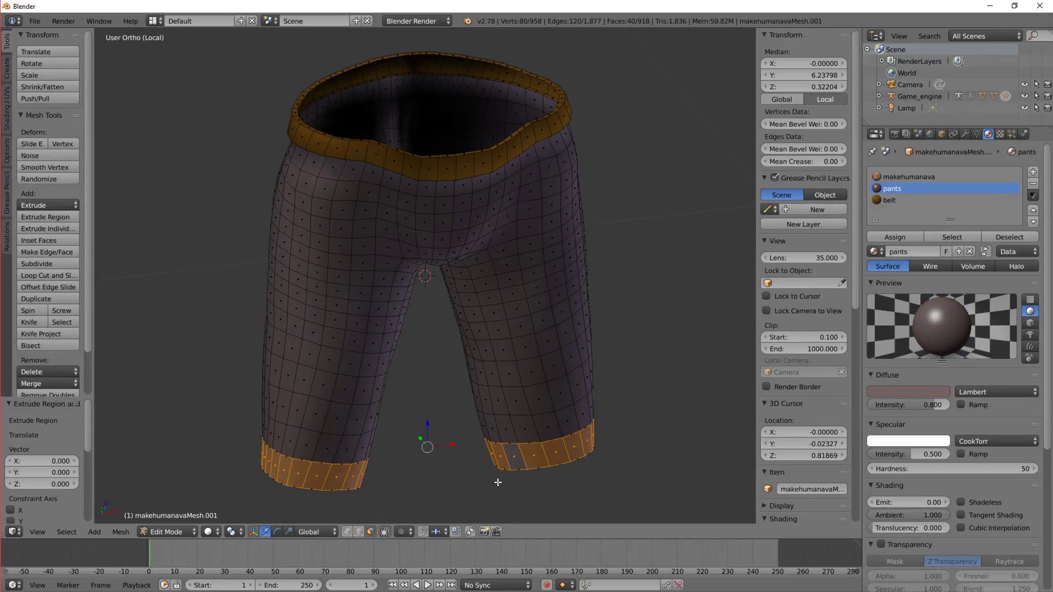
key(s)
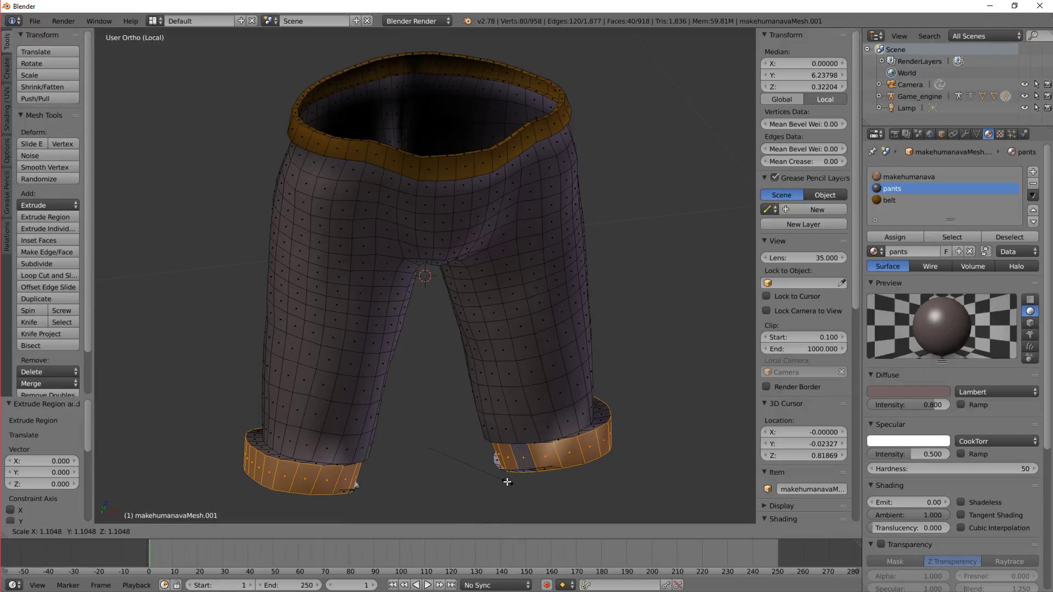
click(497, 482)
middle_drag(496, 482, 400, 482)
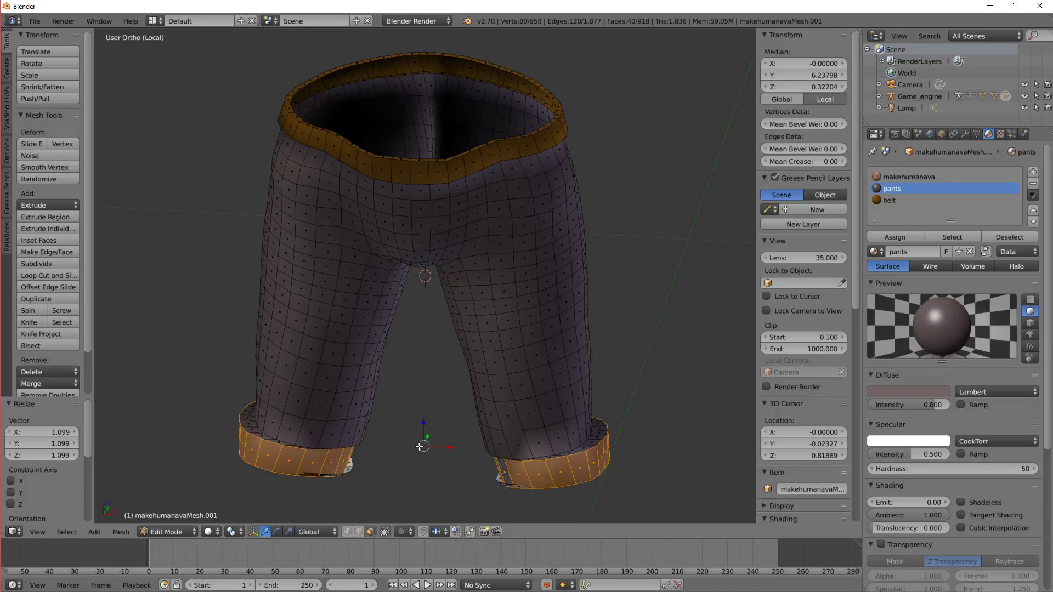
key(Tab)
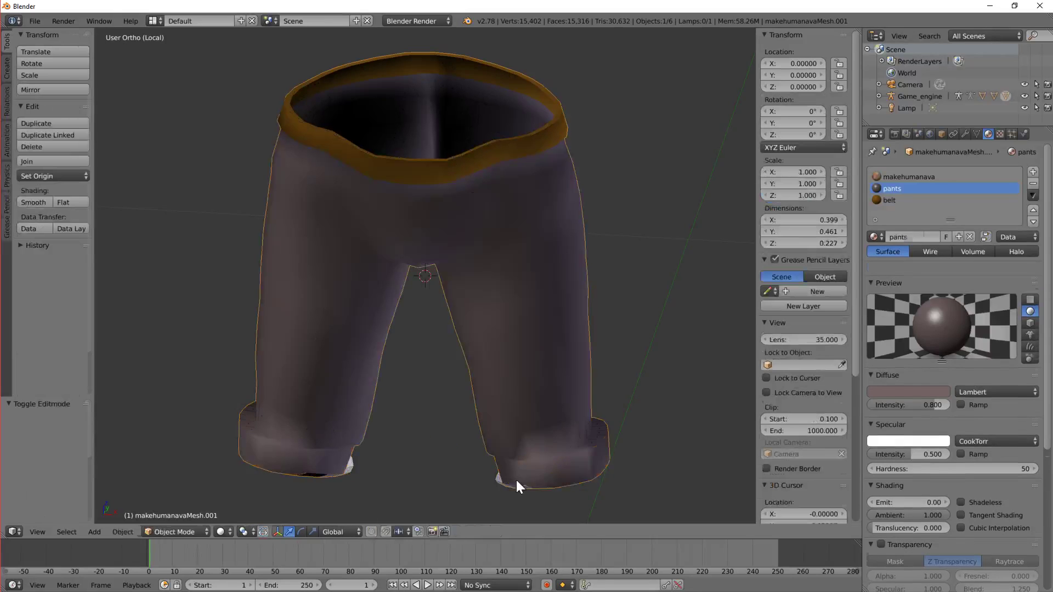
key(ctrl+z)
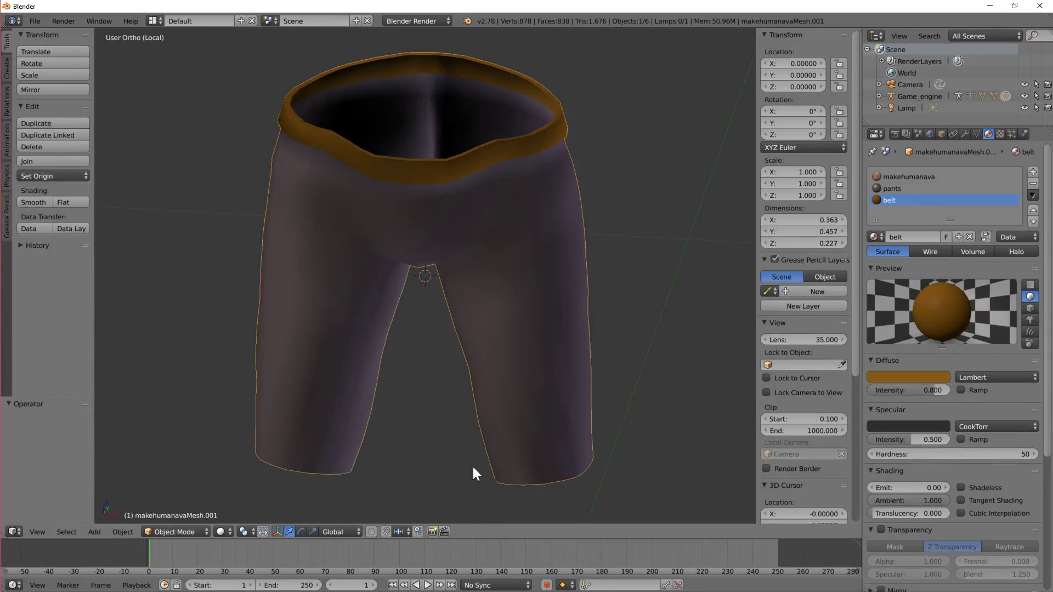
- Select the lowest face loop on each pant leg and set the pivot point to Individual Origins
key(Tab)
right_click(350, 461)
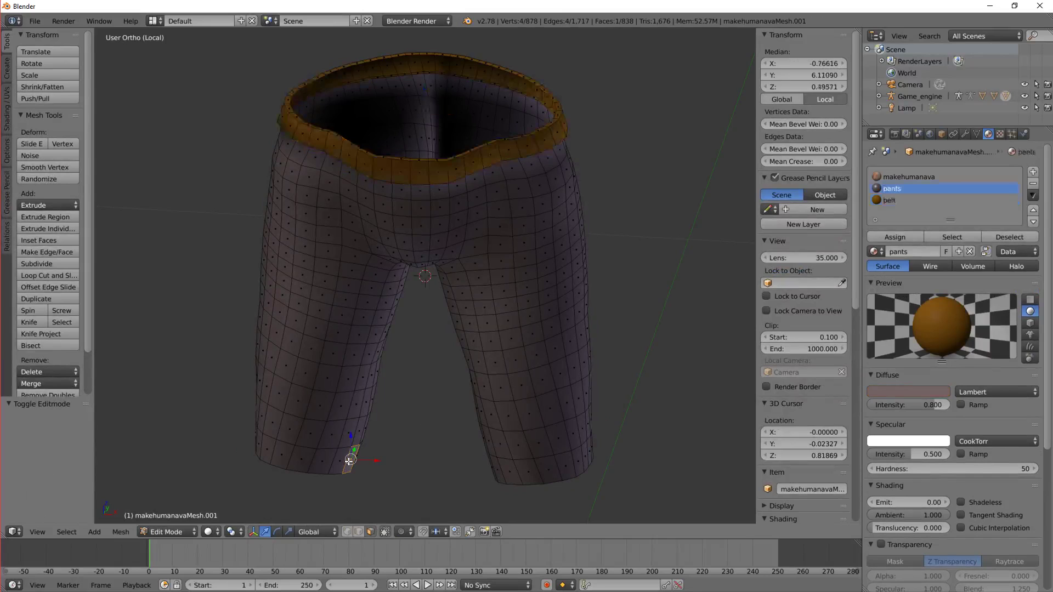
alt+right_click(349, 460)
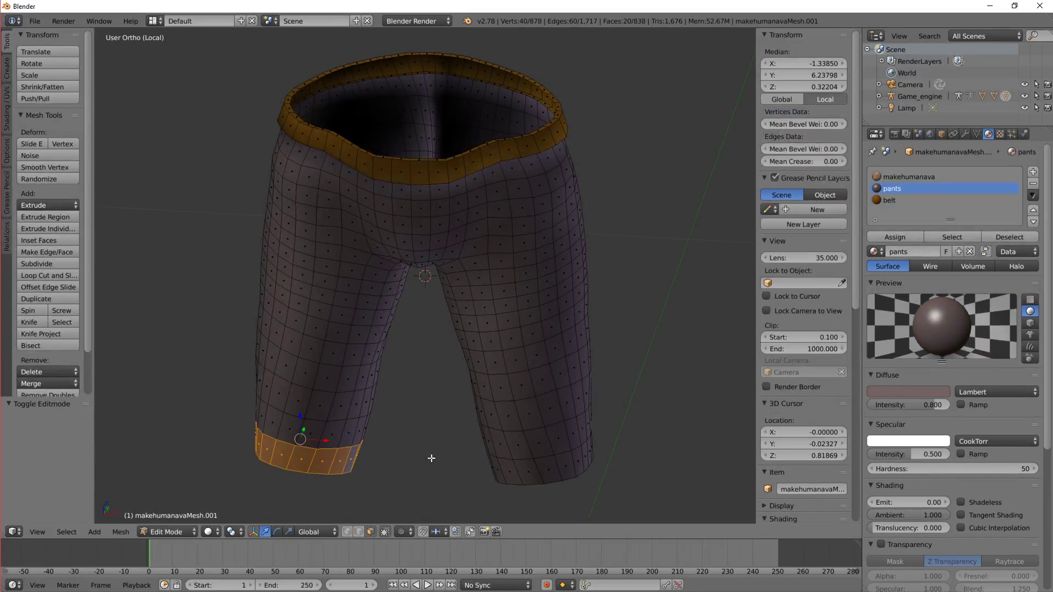
alt+shift+right_click(504, 473)
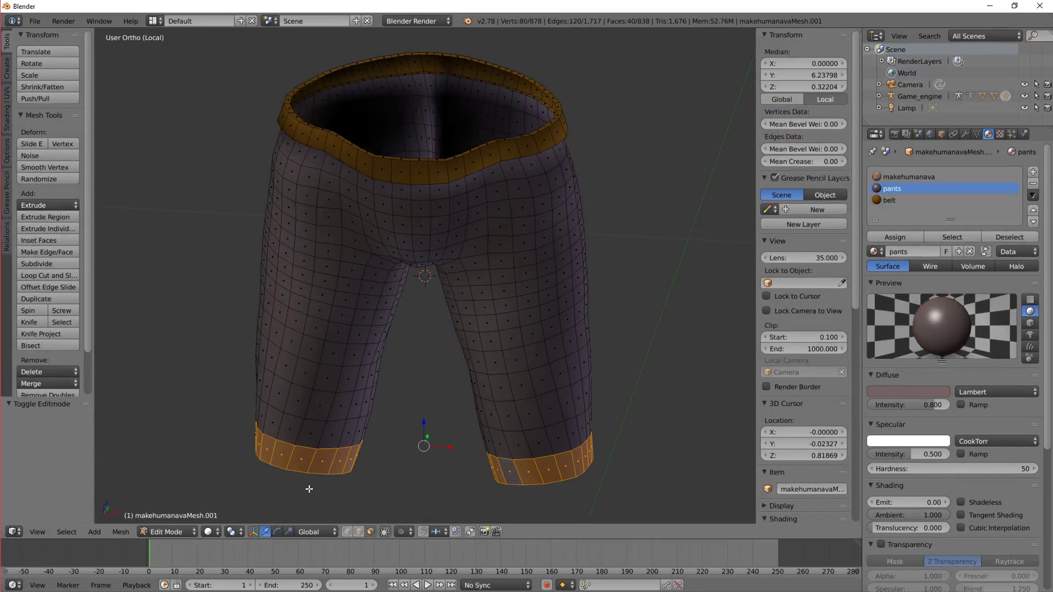
click(232, 532)
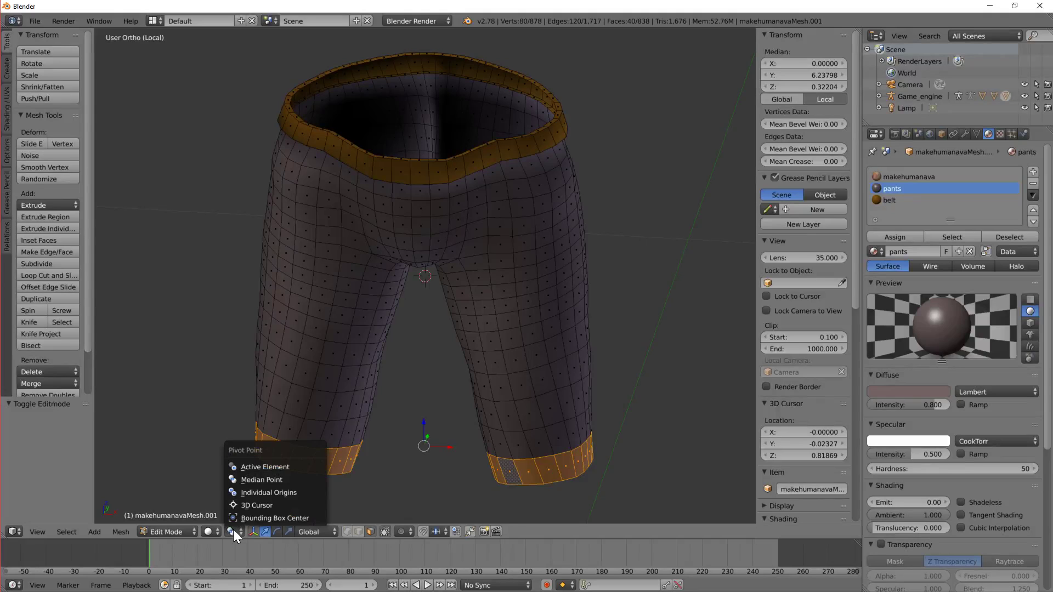
click(256, 493)
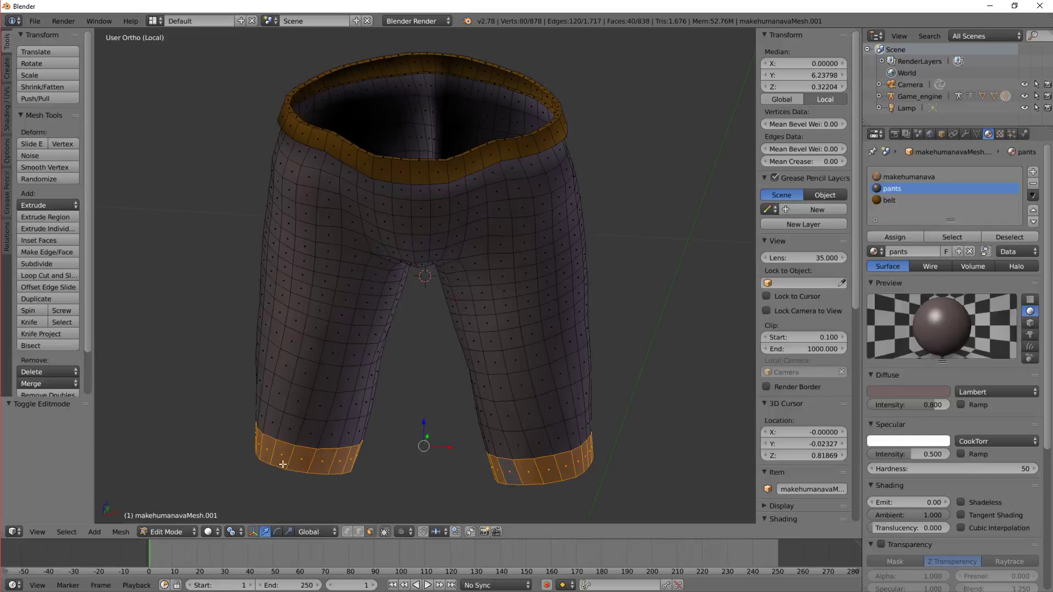
- Extrude both leg-end loops in place, scale them outward by 1.15, and reduce them slightly by about 0.983 to form turn-ups
key(e)
right_click(377, 445)
key(s)
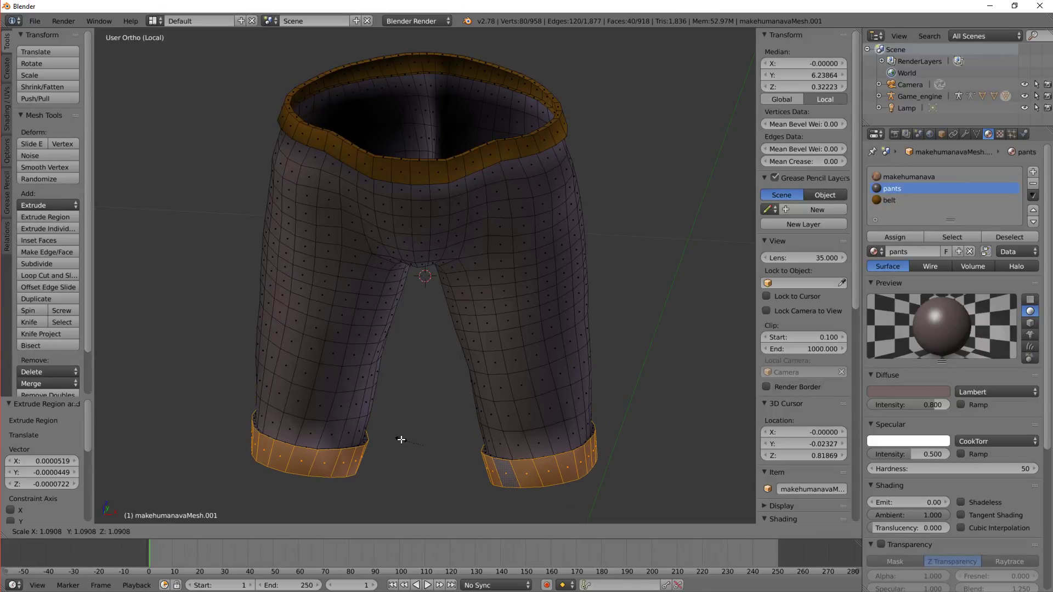
text(1.15)
key(Return)
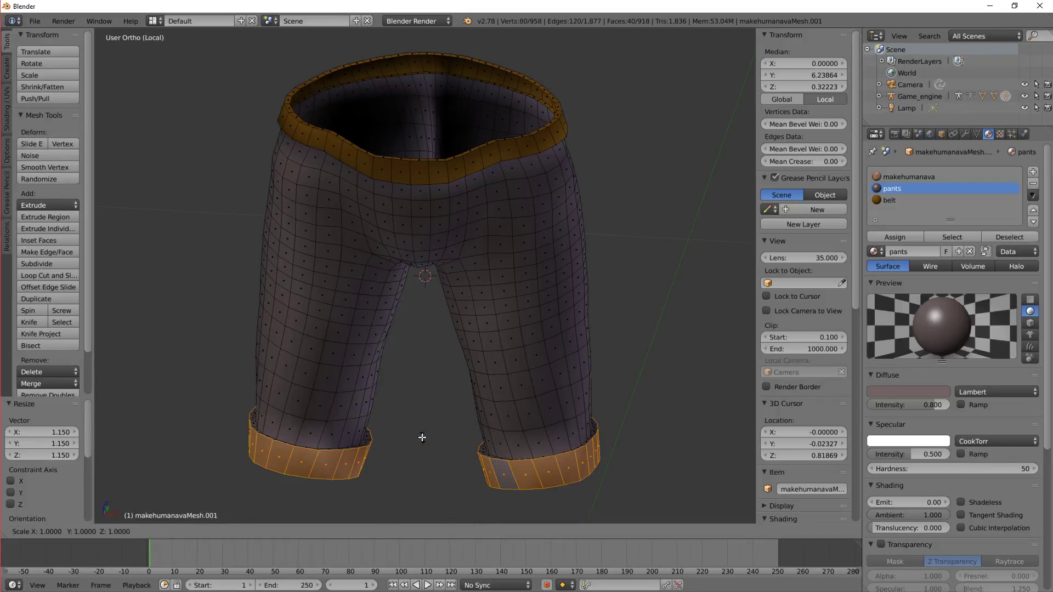
key(s)
click(437, 442)
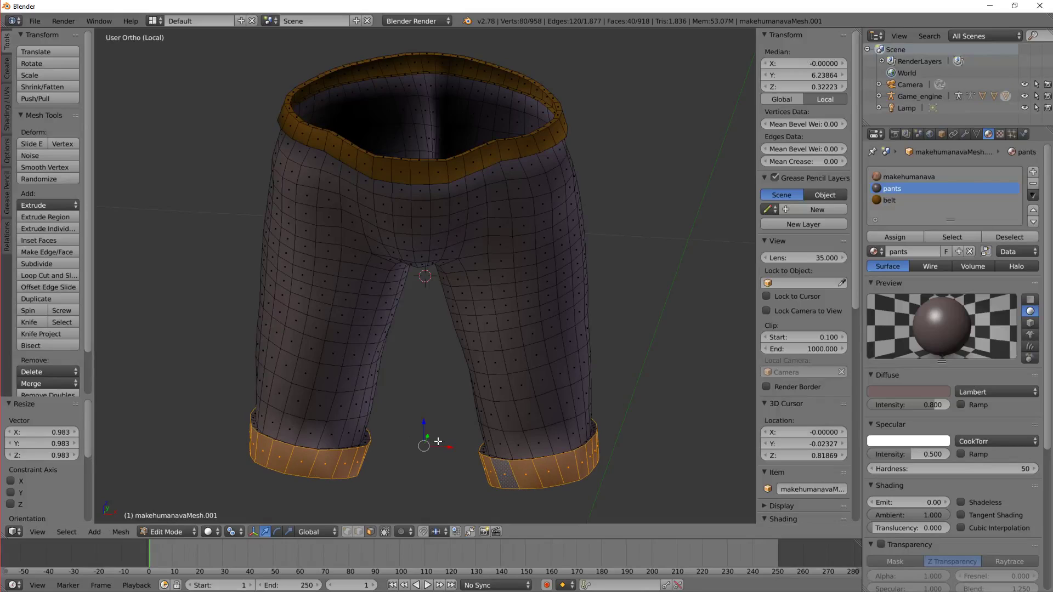
- Grow the selection to cover the whole turn-ups and assign them a new material named "turnups"
key(ctrl+KP_Add)
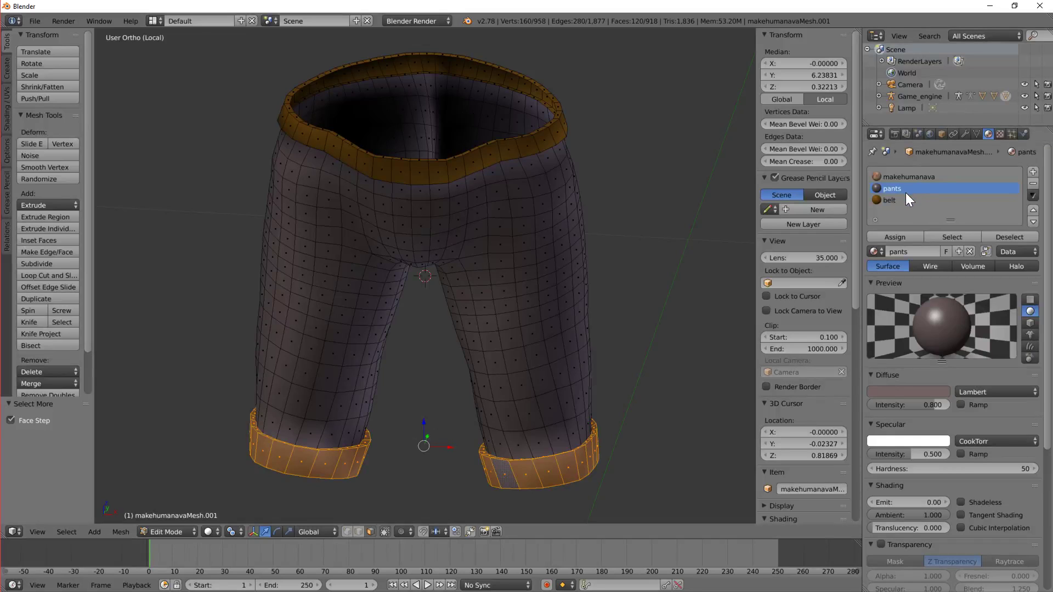
click(1033, 172)
click(933, 250)
double_click(918, 250)
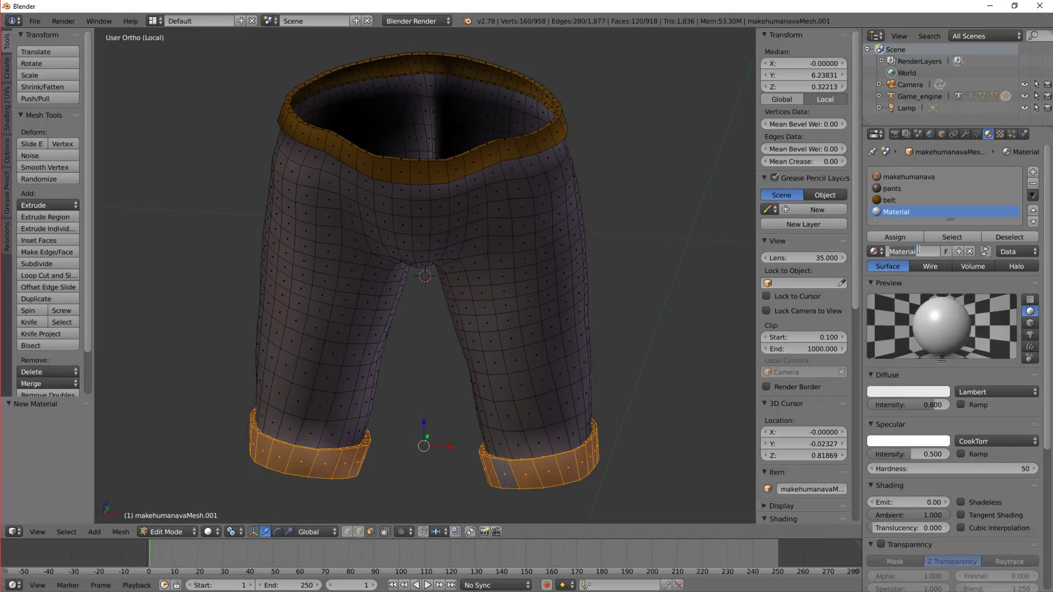
text(turnups)
key(Return)
click(896, 237)
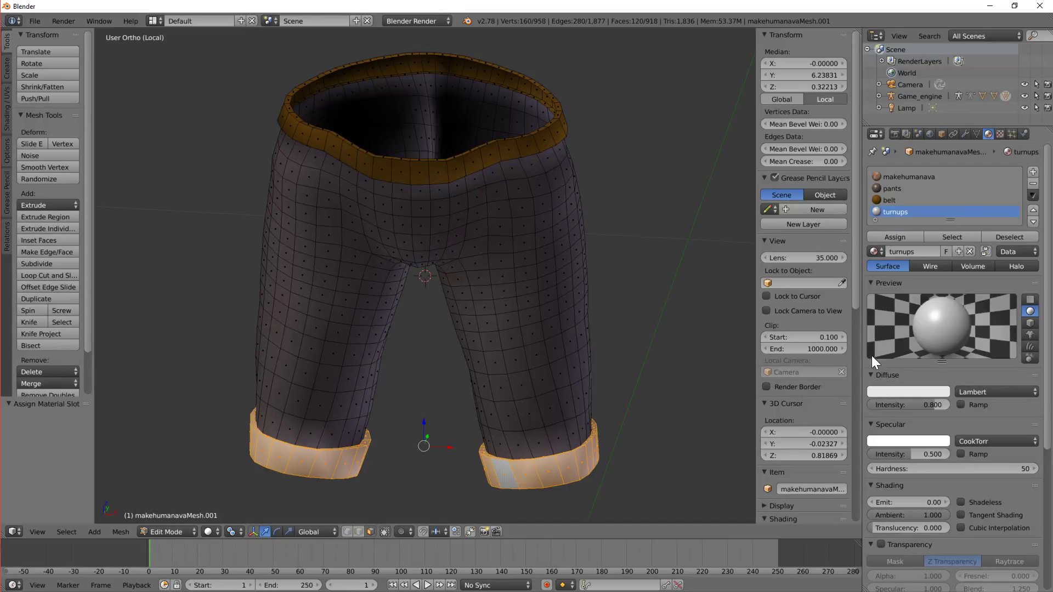
- Give the turnups material a light blue diffuse colour (0.269, 0.534, 0.800) and a near-black specular of about 0.031, and finish mesh editing
click(894, 392)
drag(897, 276, 897, 262)
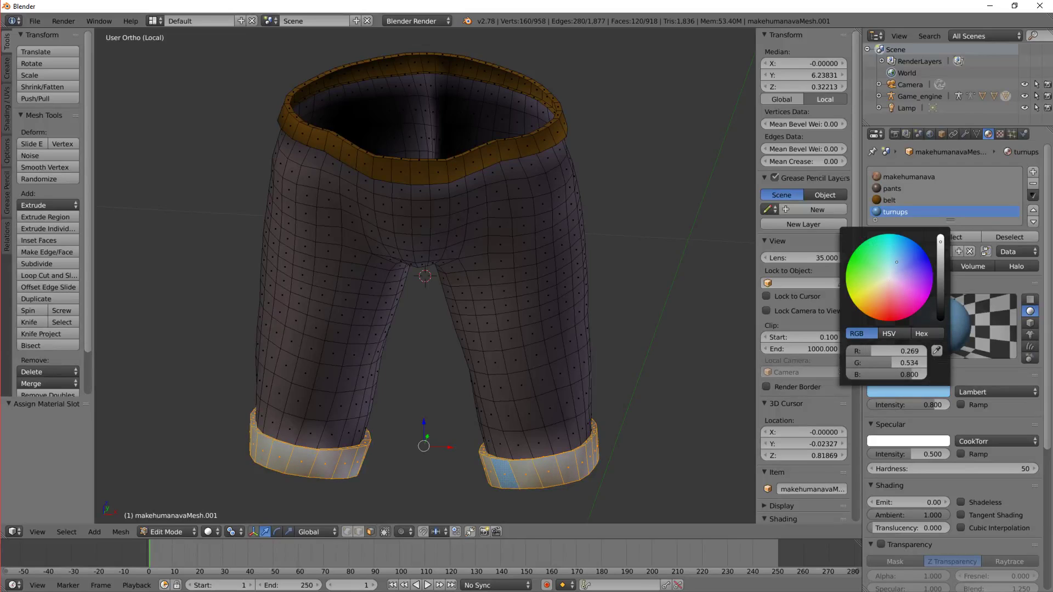
click(939, 442)
drag(946, 327, 946, 353)
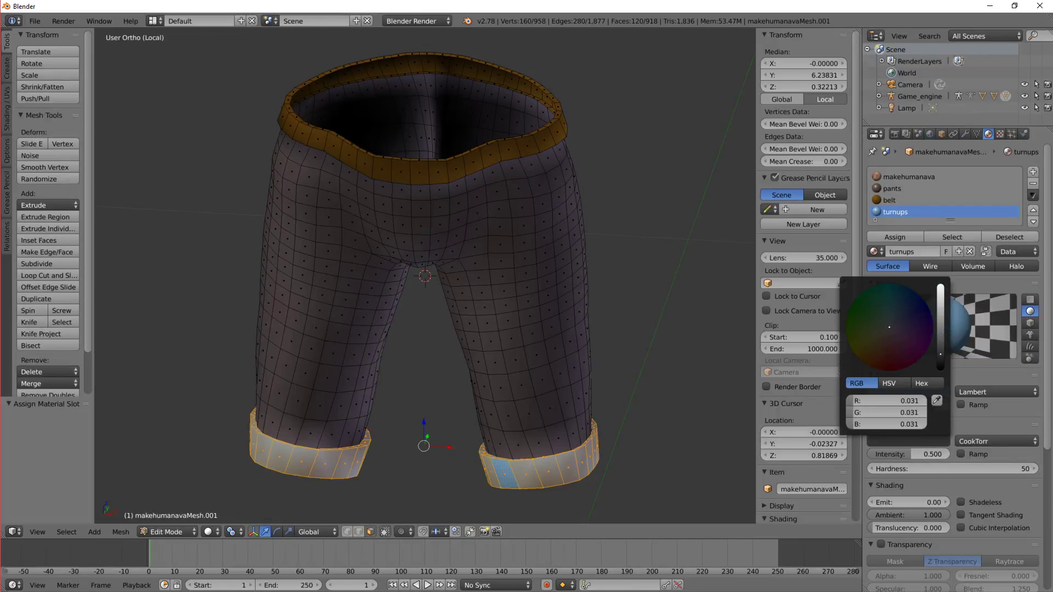
key(a)
key(Tab)
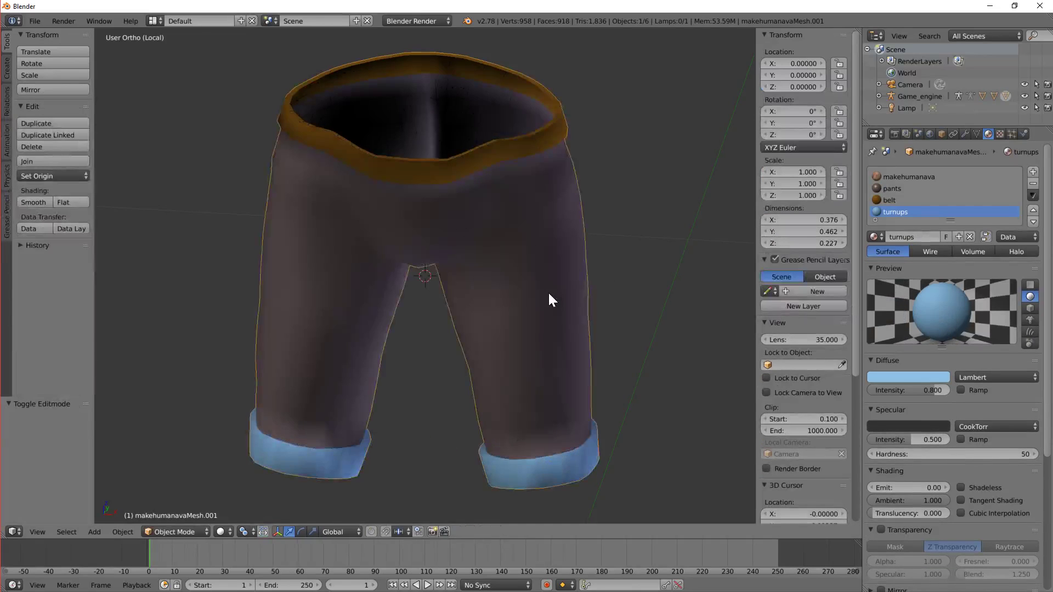
- Exit local view to show the pants on the whole character, and briefly hide the pants before restoring them
scroll(548, 291, up, 1)
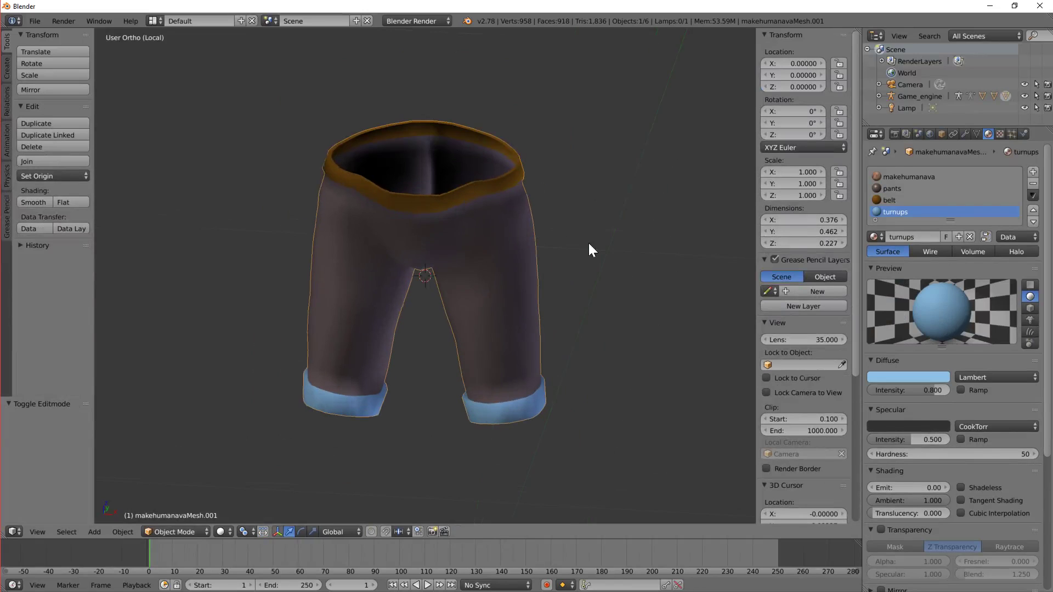
key(KP_Divide)
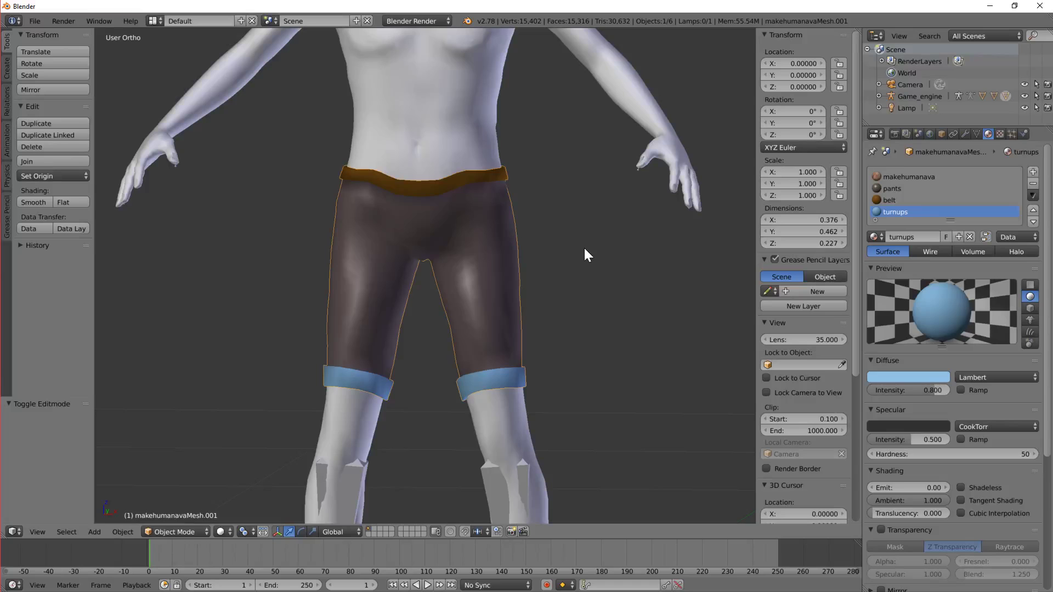
scroll(498, 281, down, 4)
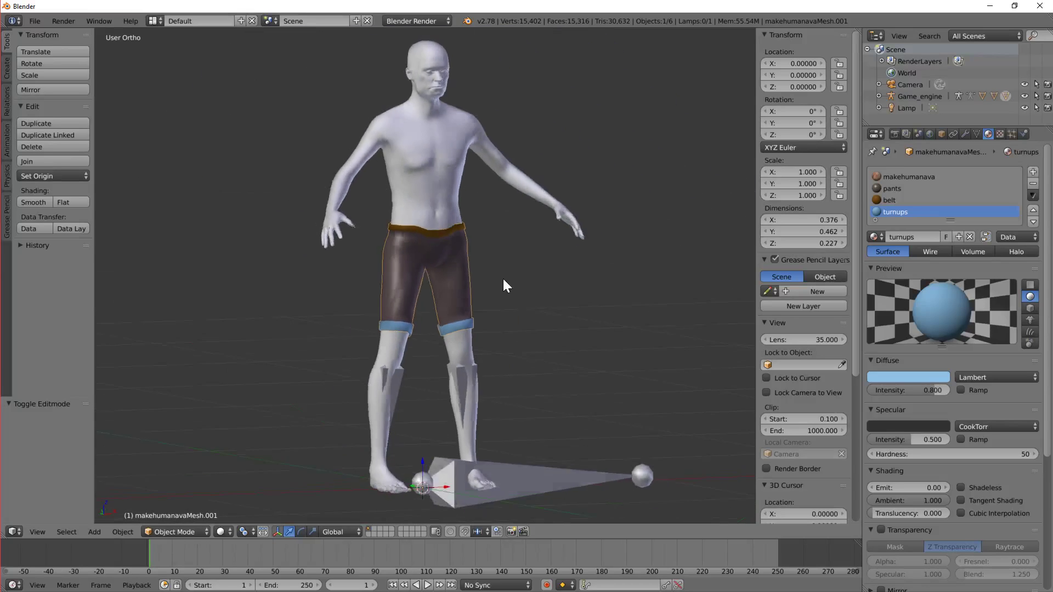
middle_drag(503, 279, 446, 282)
scroll(447, 281, up, 4)
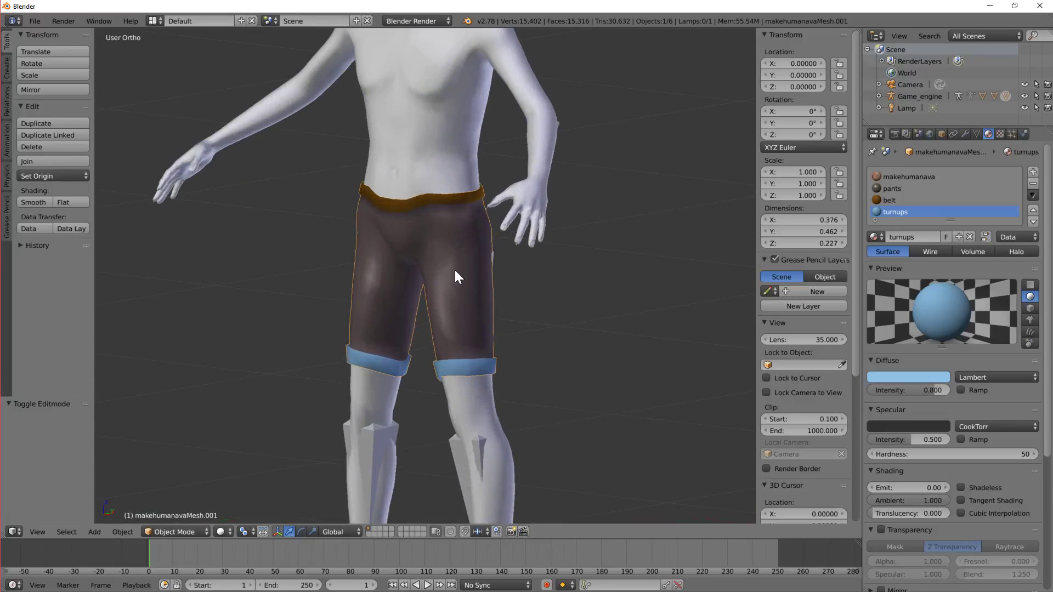
key(h)
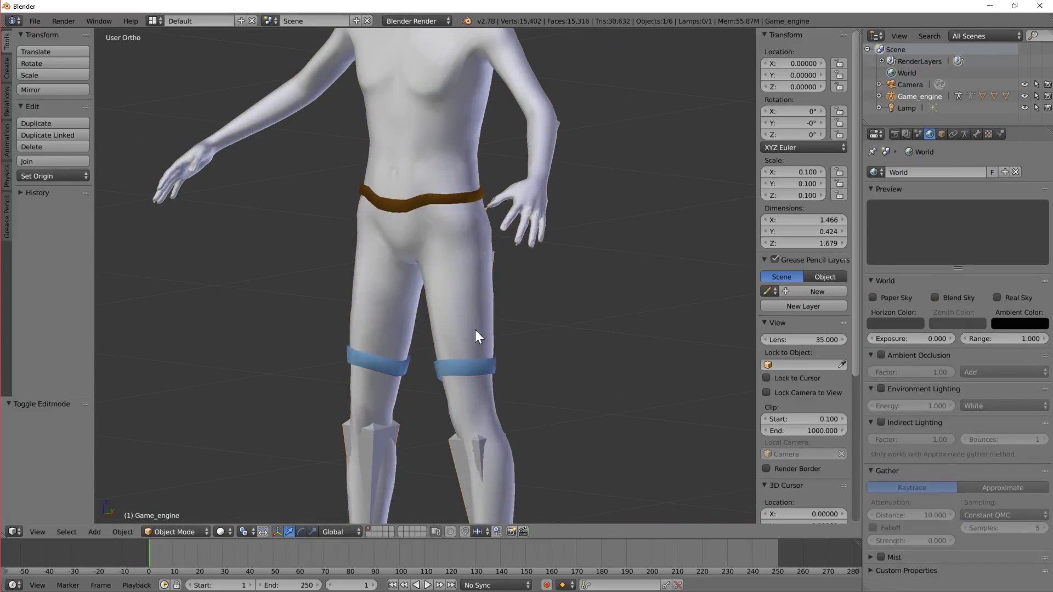
key(ctrl+z)
- Darken the specular colour of the pants material to a dark grey to reduce its shine
click(892, 189)
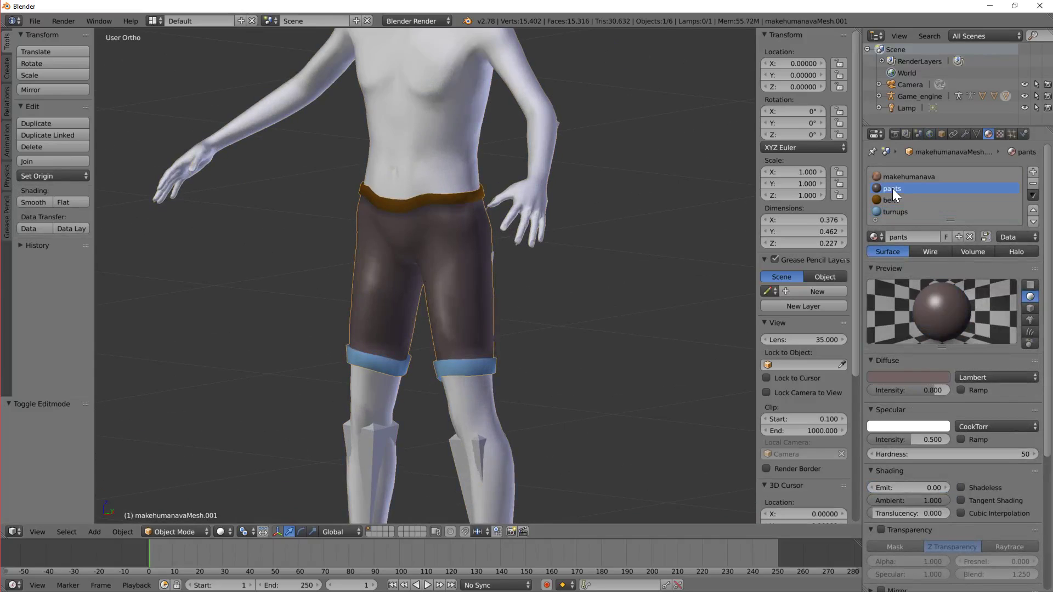
click(912, 426)
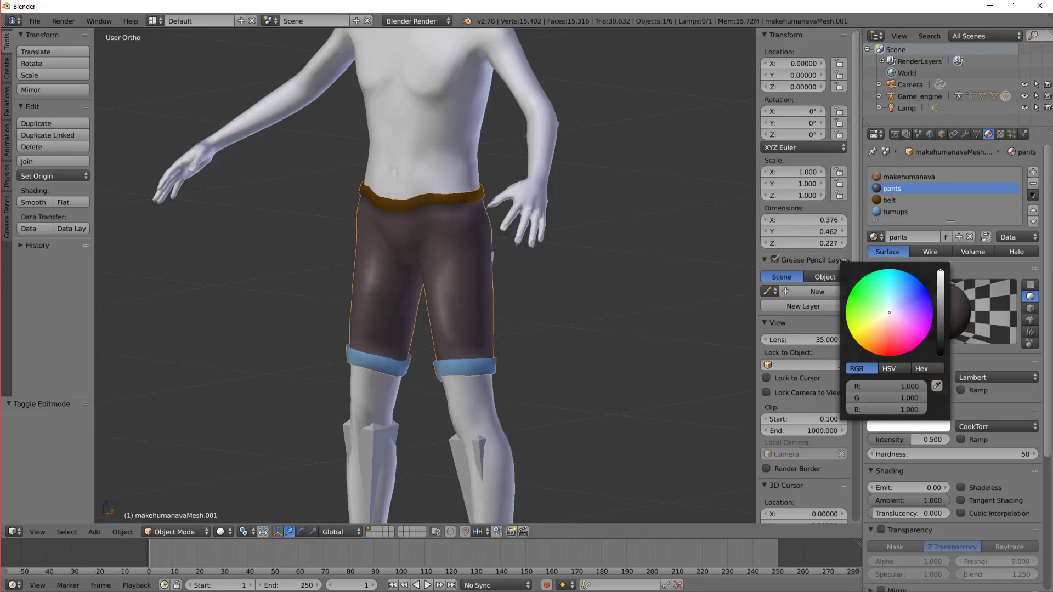
drag(941, 272, 940, 324)
- Examine the pants on the character from behind and from the front, including the bare upper body
middle_drag(576, 231, 349, 229)
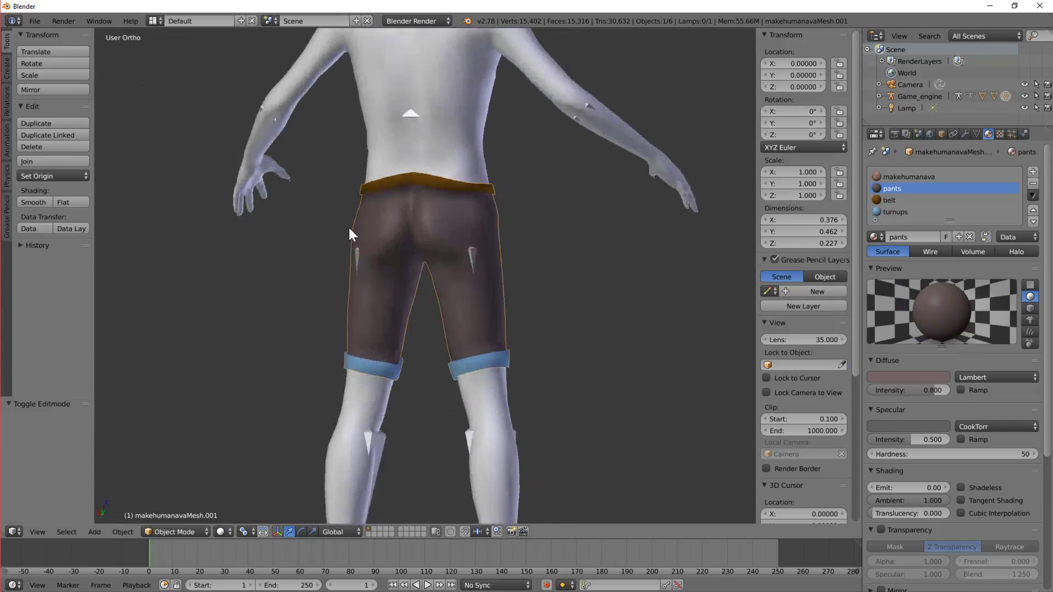
key(KP_1)
scroll(486, 244, down, 5)
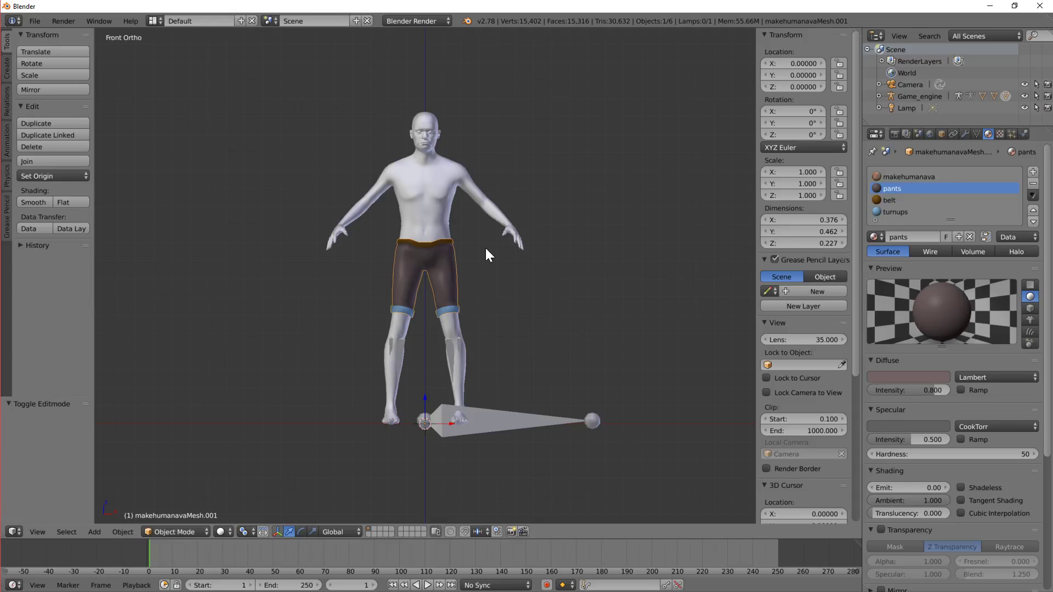
key(KP_8)
scroll(364, 189, up, 2)
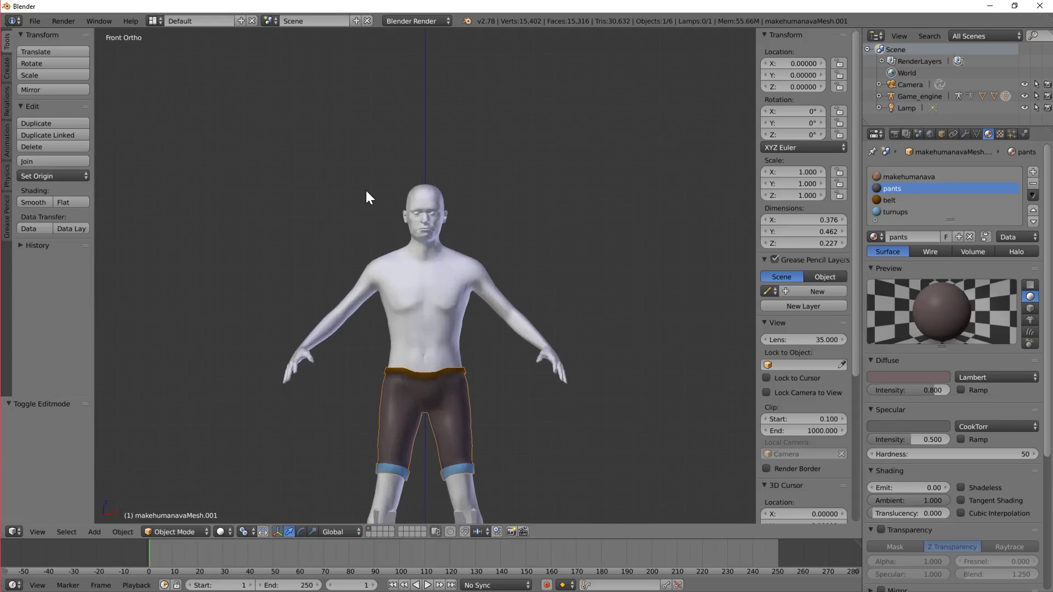
scroll(367, 189, up, 4)
middle_drag(358, 191, 338, 191)
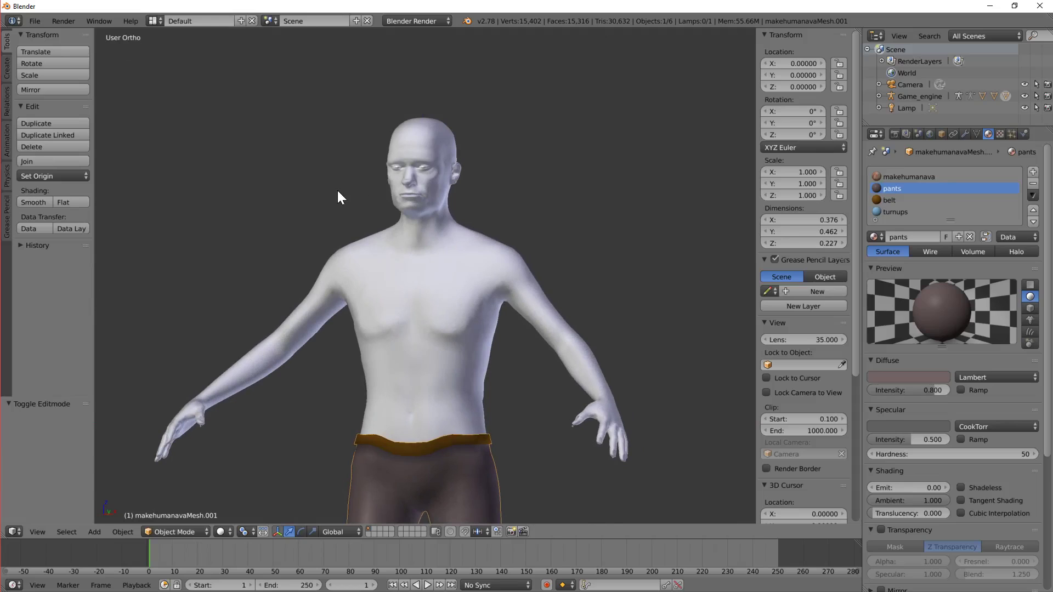